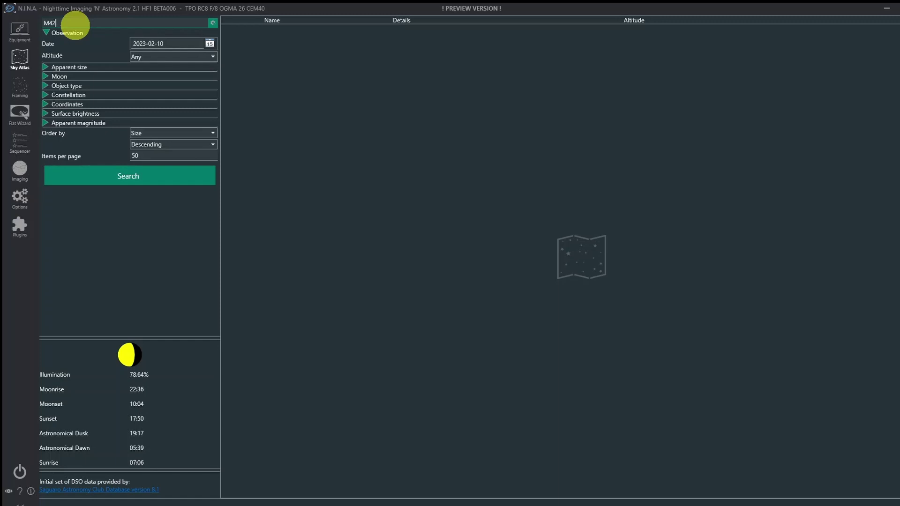
Step: Search the sky atlas for M42 and send it to the framing assistant
click(123, 176)
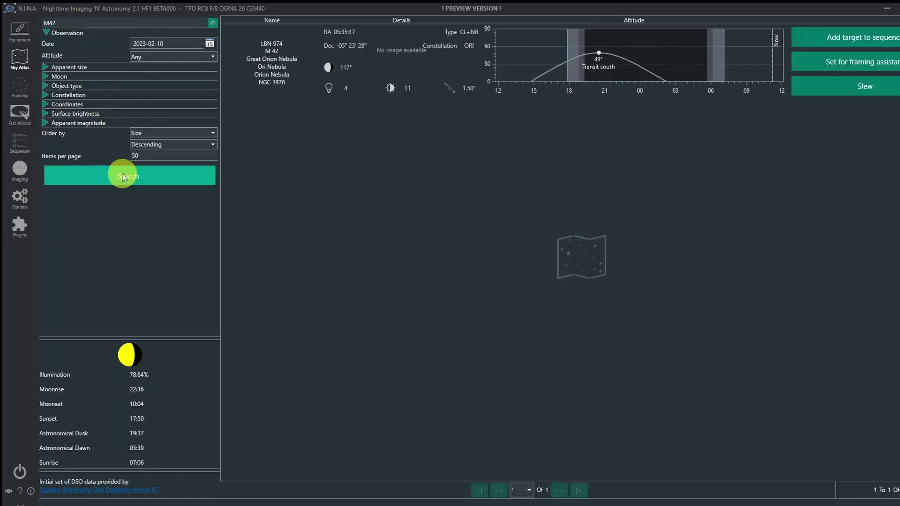
click(864, 61)
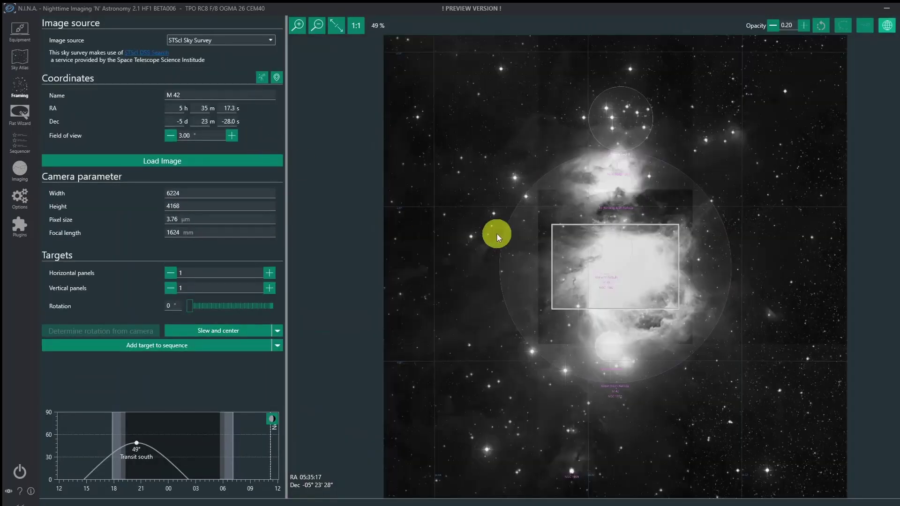
Step: Shift the M 42 camera frame to about RA 5h 34m 51s, Dec -5° 22' 20" and add the target to the Simple Sequencer
click(631, 265)
mouse_move(630, 266)
mouse_down()
mouse_move(636, 246)
mouse_move(625, 261)
mouse_move(649, 258)
mouse_move(629, 231)
mouse_move(629, 274)
mouse_move(643, 263)
mouse_up()
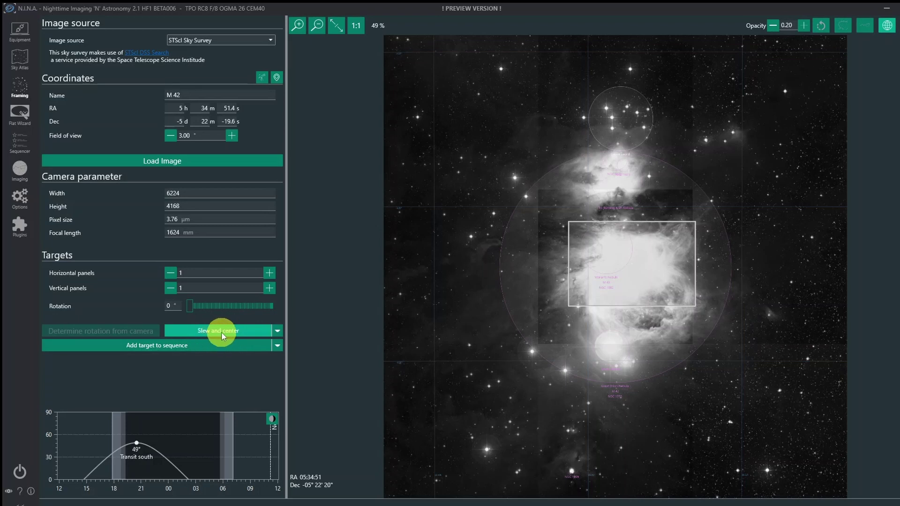
click(184, 348)
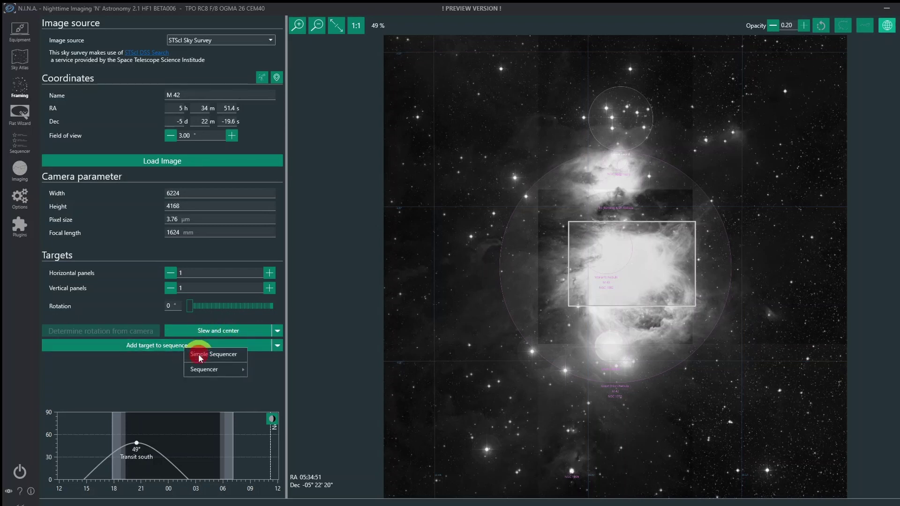
click(199, 356)
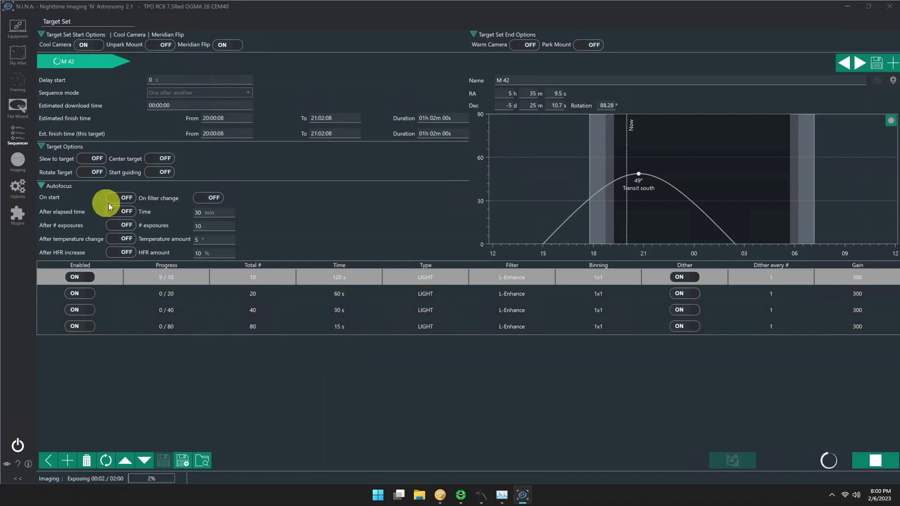
Step: Examine the latest M 42 exposure, its statistics and the guiding graph of the running sequence
click(16, 160)
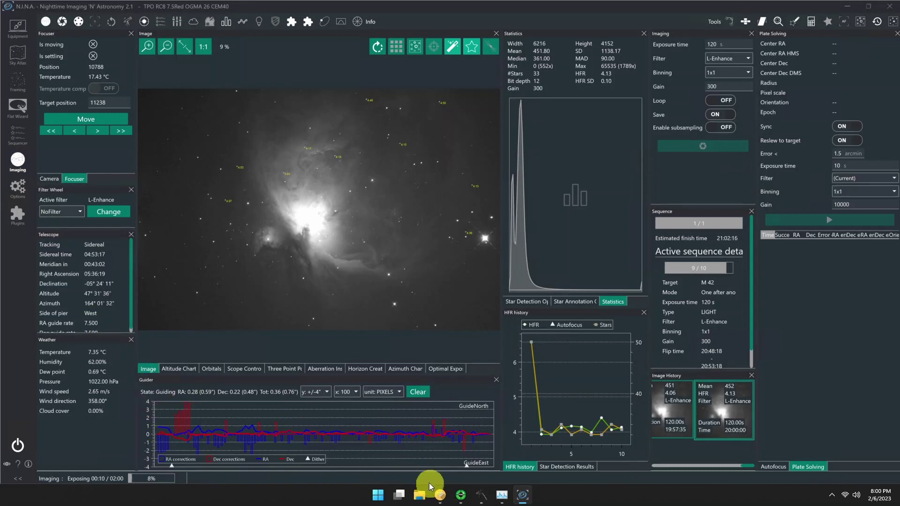
click(460, 493)
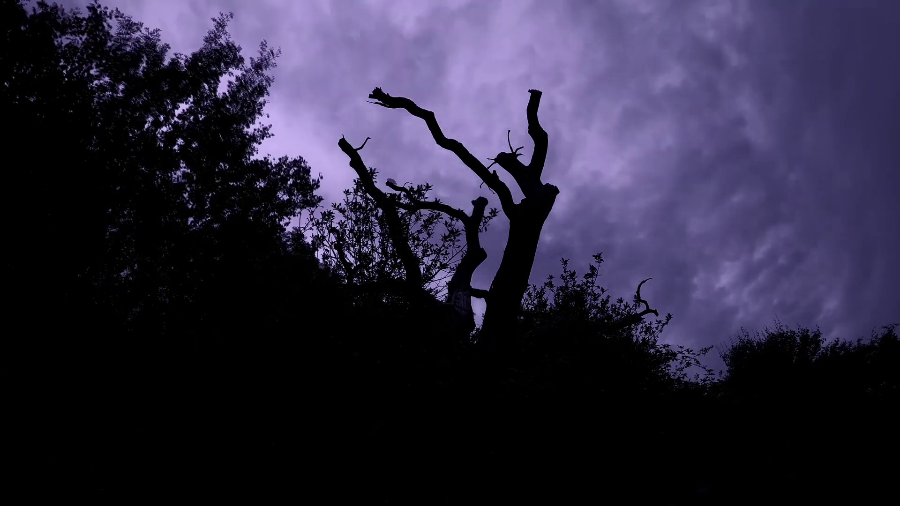
Step: Find Siril among the installed programs and launch it
click(13, 497)
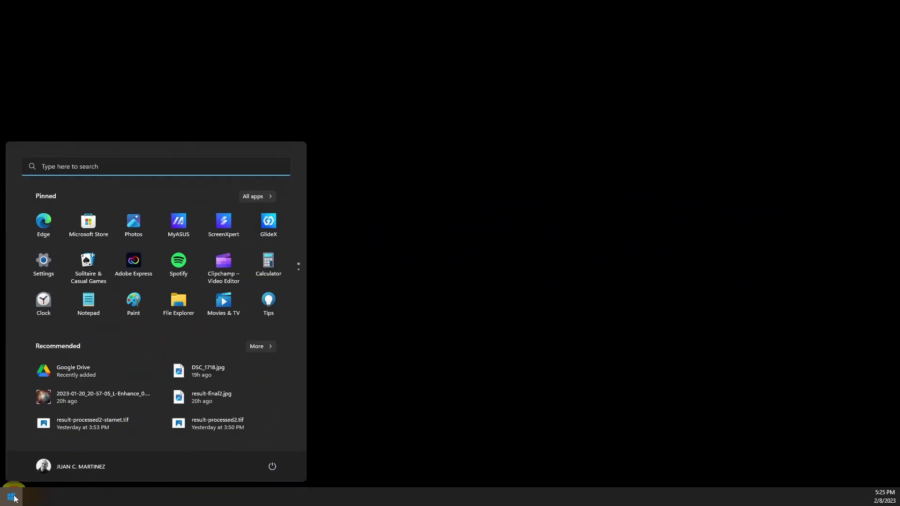
click(127, 167)
text(siriL)
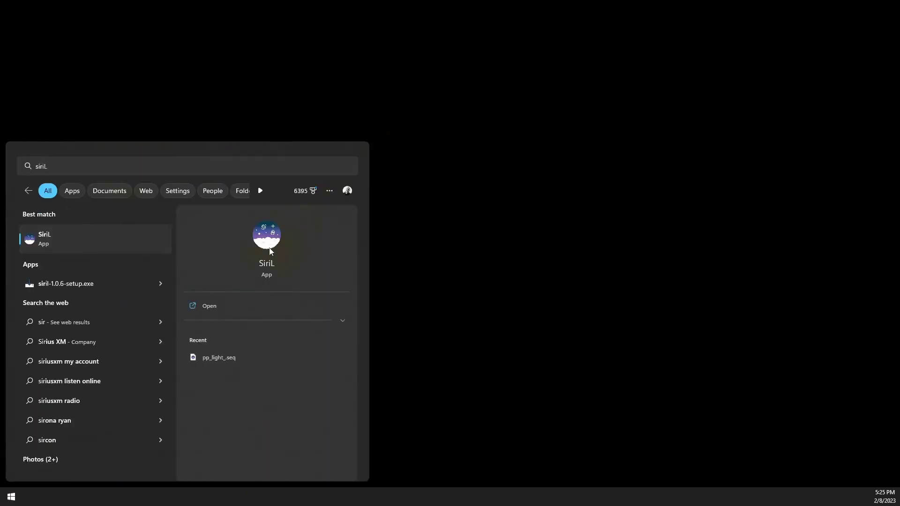
key(Return)
click(153, 28)
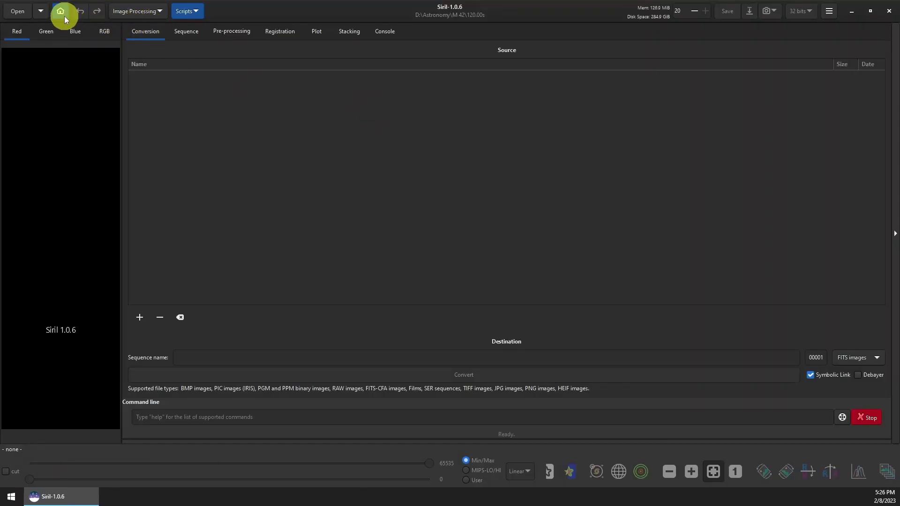
Step: Set the working directory to the 30.00s folder inside M 42
click(61, 11)
click(375, 96)
double_click(318, 134)
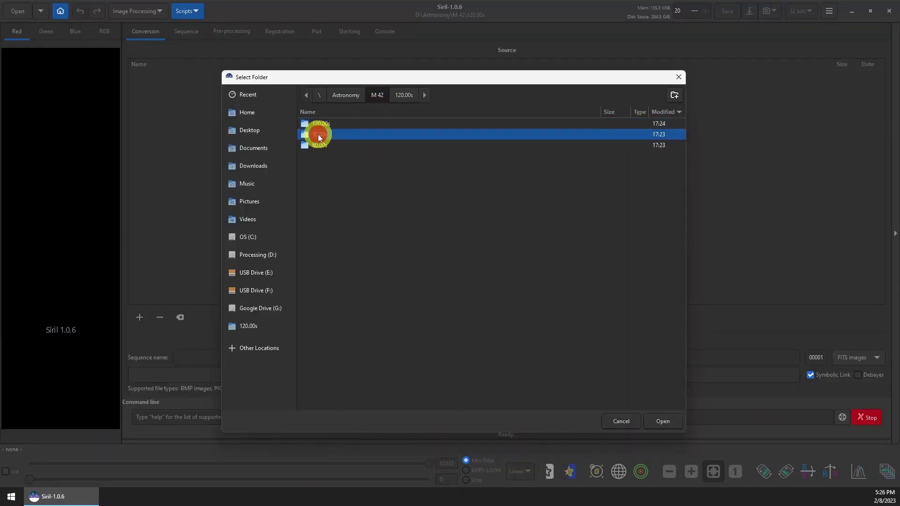
click(659, 421)
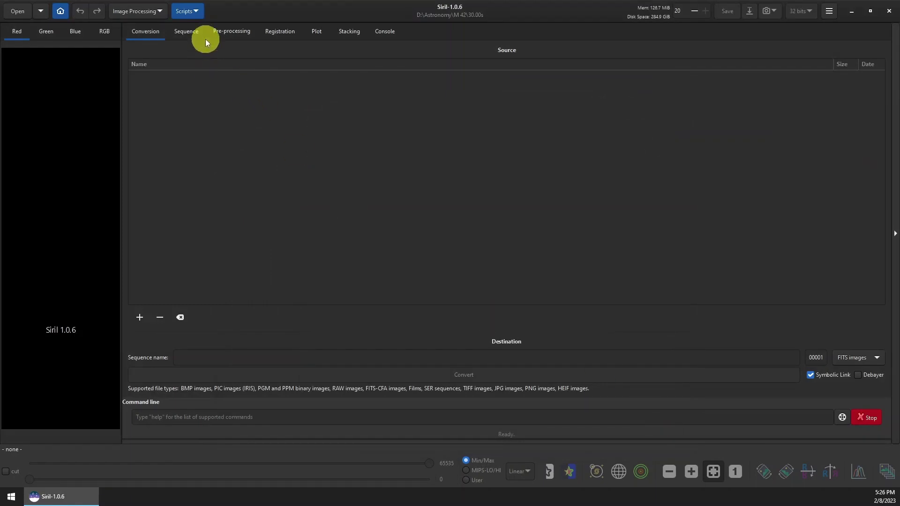
Step: Widen the image preview area and run the OSC_Preprocessing_withbackgroundextraction script on the 30.00s frames, highlighting the total execution time in its log
drag(122, 149, 573, 150)
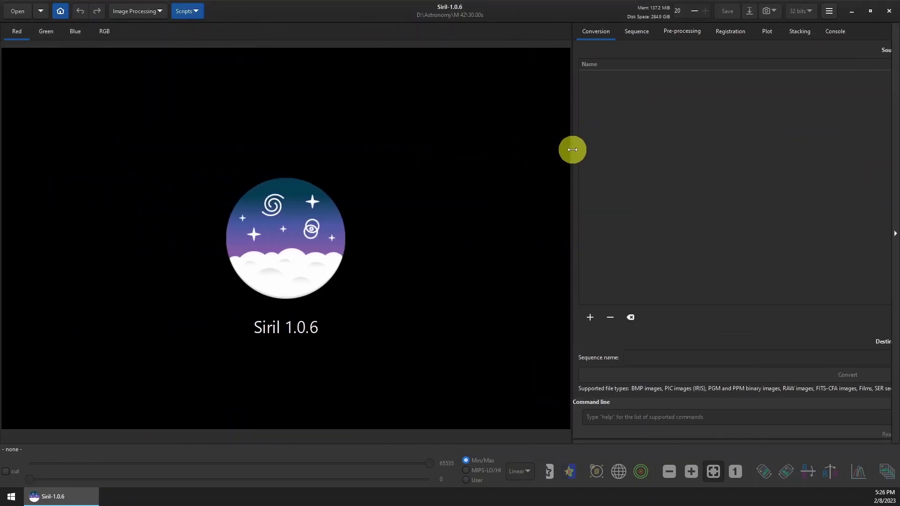
click(196, 11)
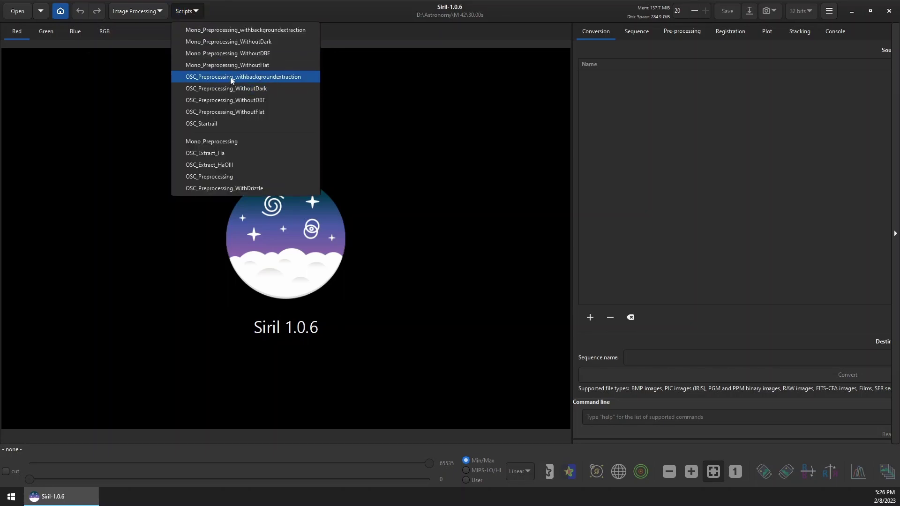
click(244, 77)
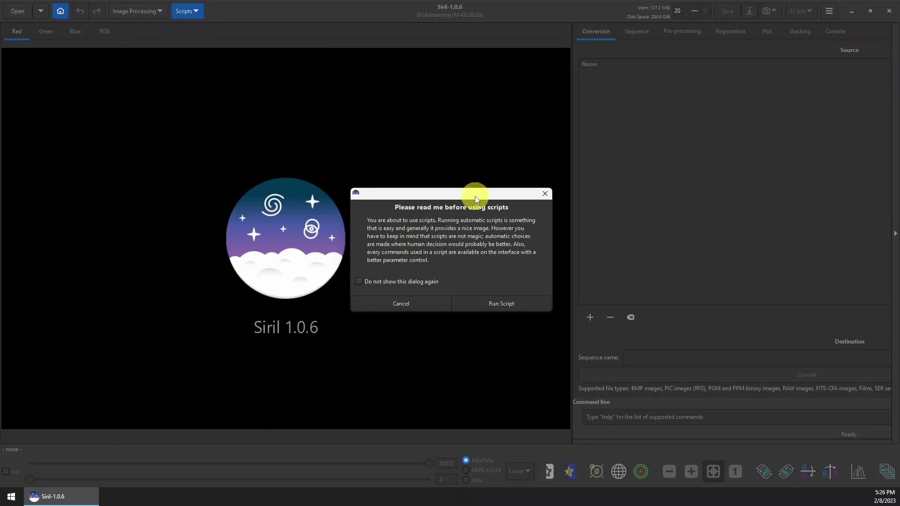
click(489, 303)
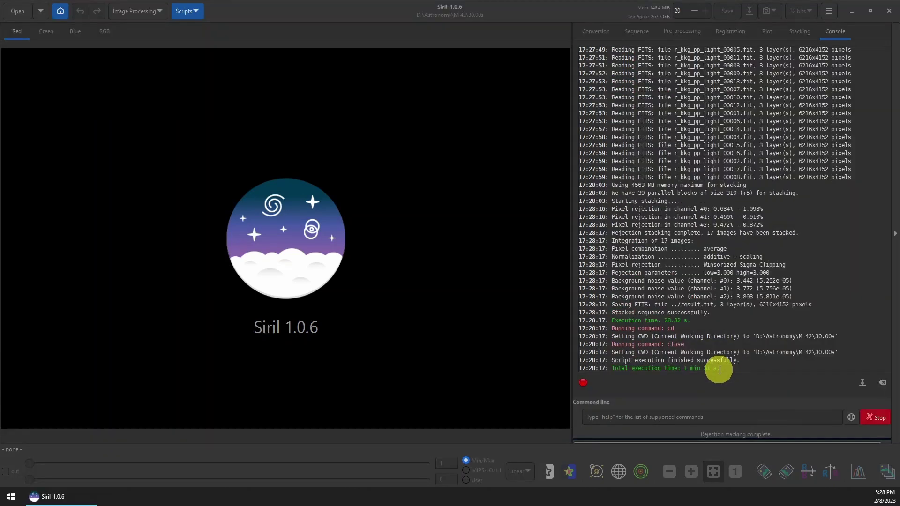
drag(718, 368, 609, 361)
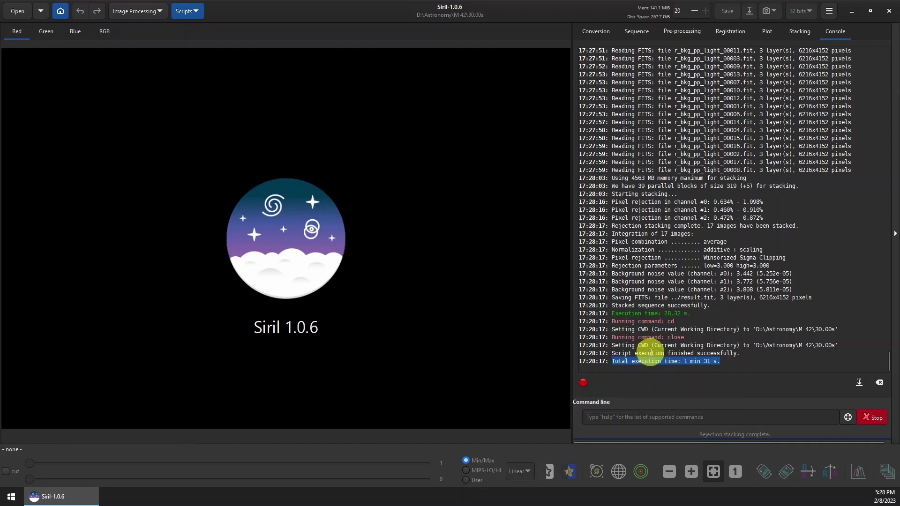
Step: Change the working directory to the 60.00s folder inside M 42
click(60, 14)
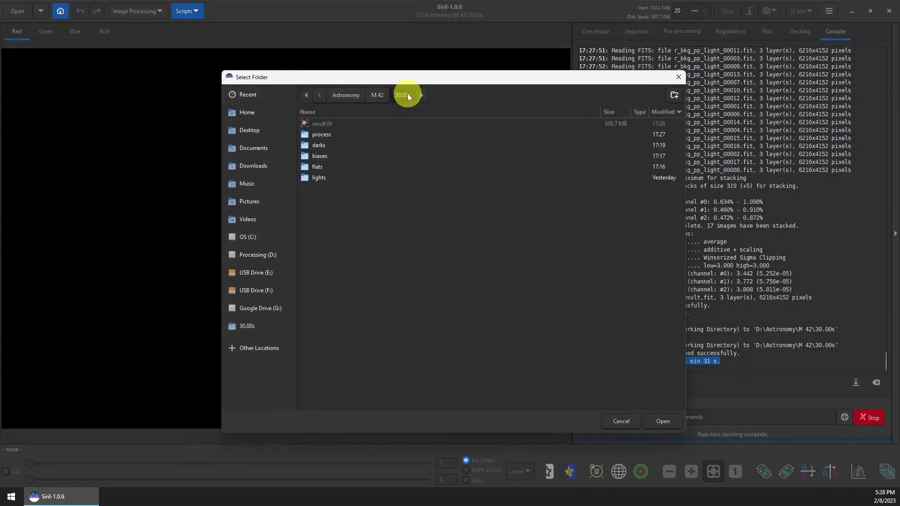
click(381, 99)
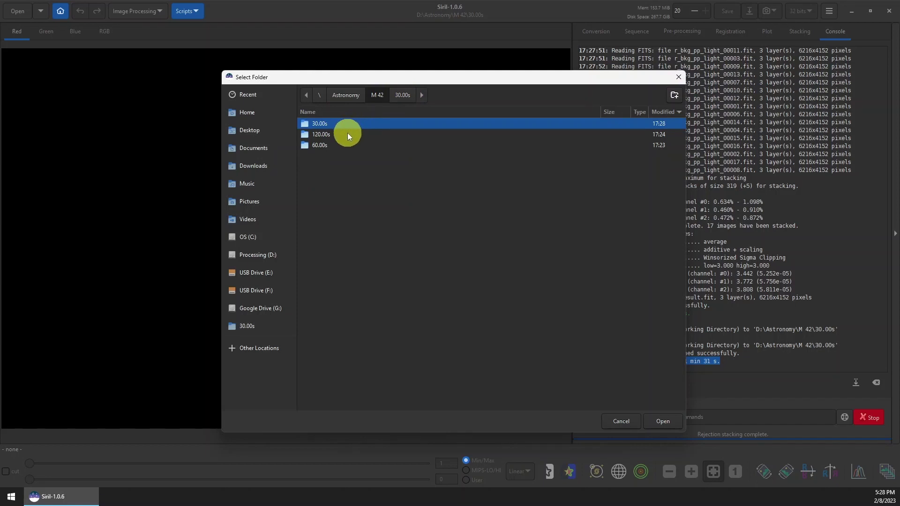
double_click(324, 144)
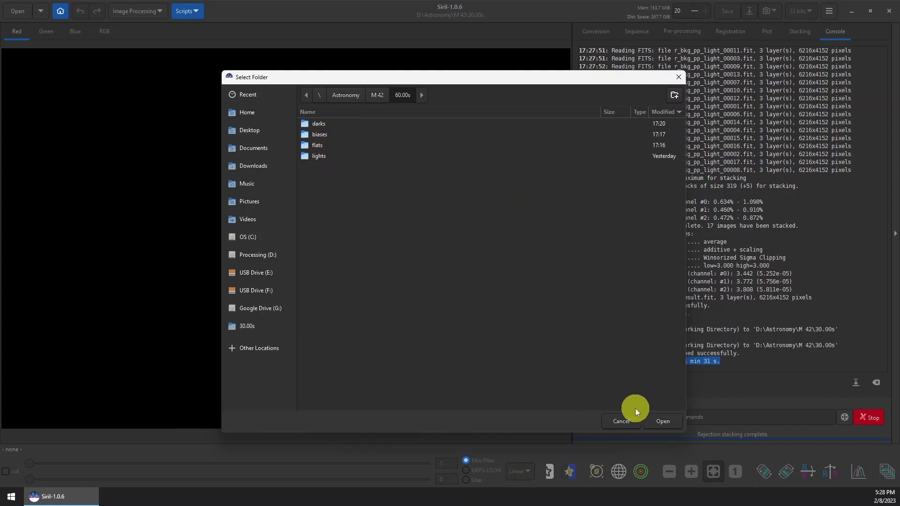
click(655, 421)
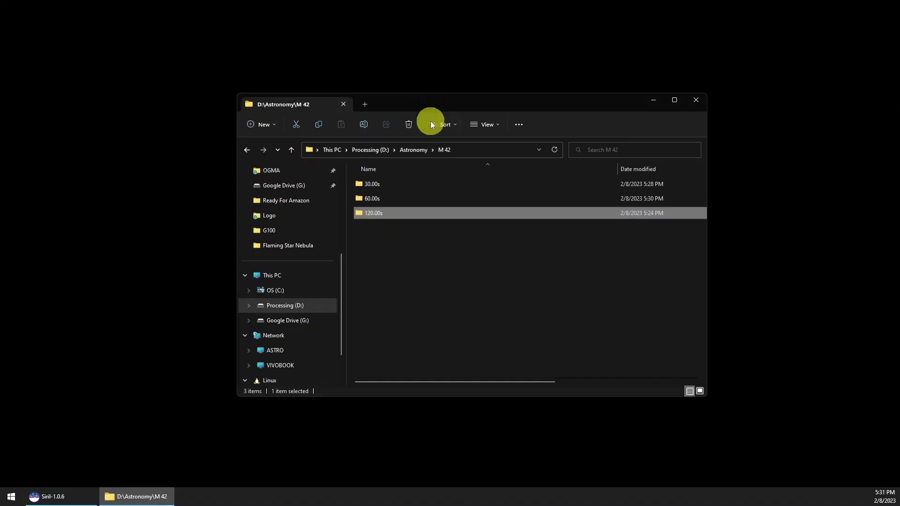
Step: Check the 30.00s, 60.00s and 120.00s folders in File Explorer for their stacked result.fit files
double_click(397, 186)
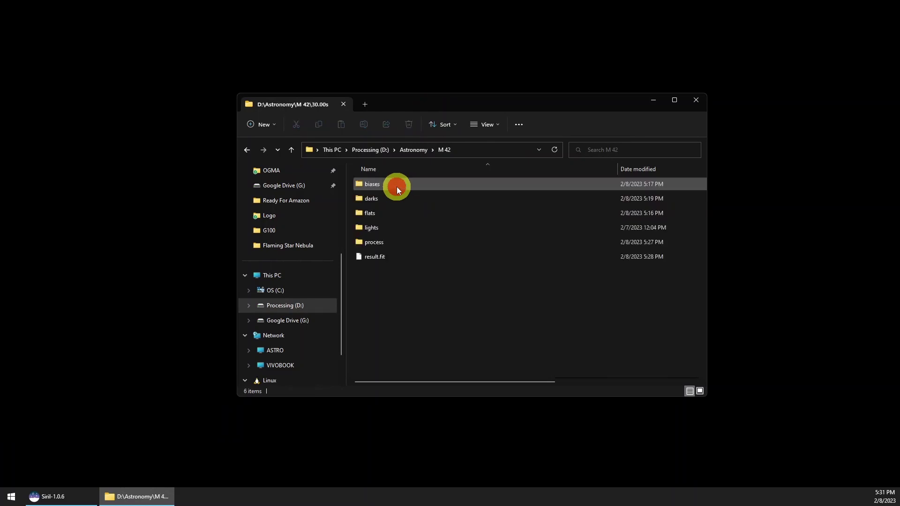
click(385, 258)
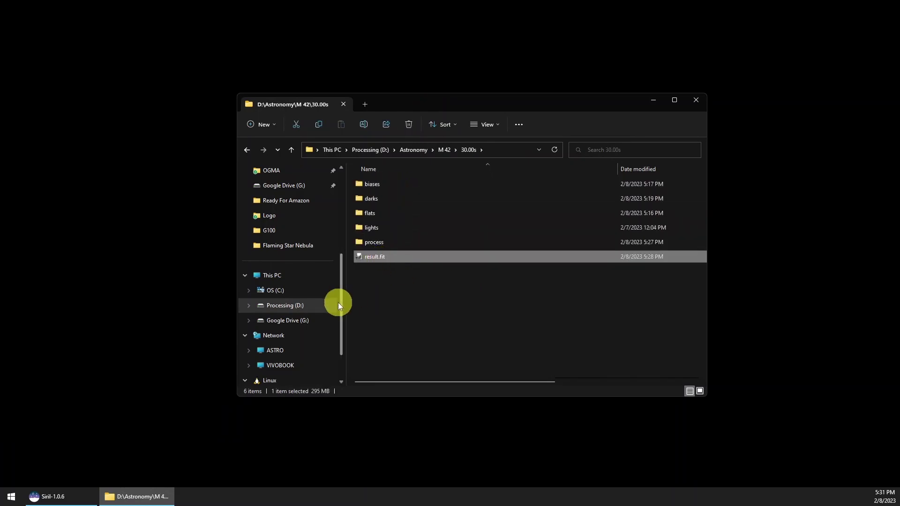
click(445, 150)
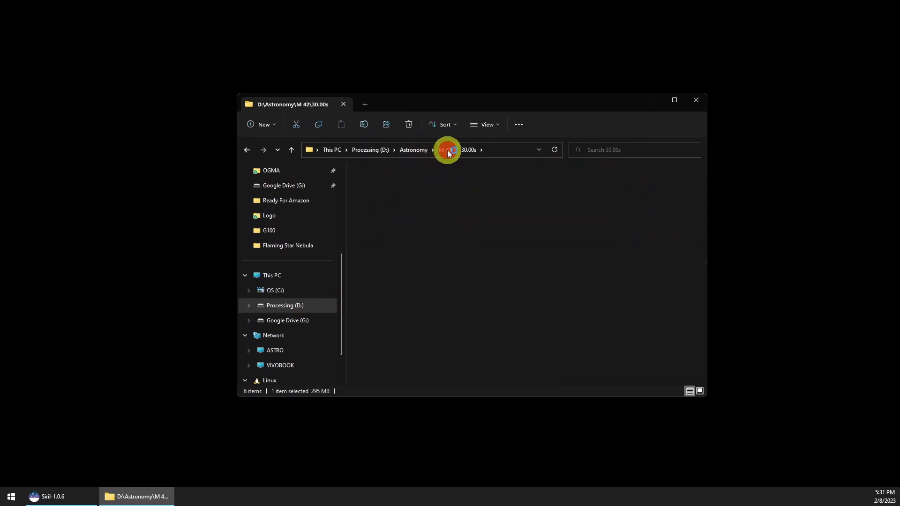
double_click(381, 198)
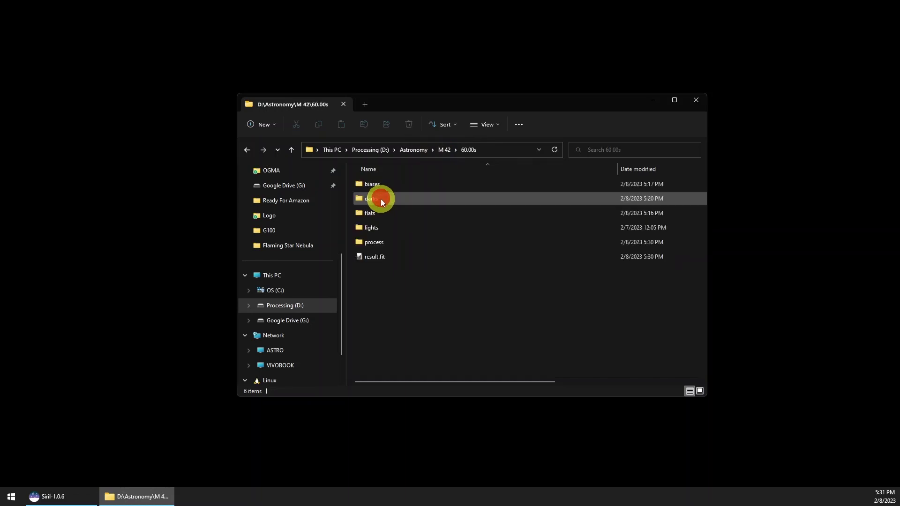
click(376, 257)
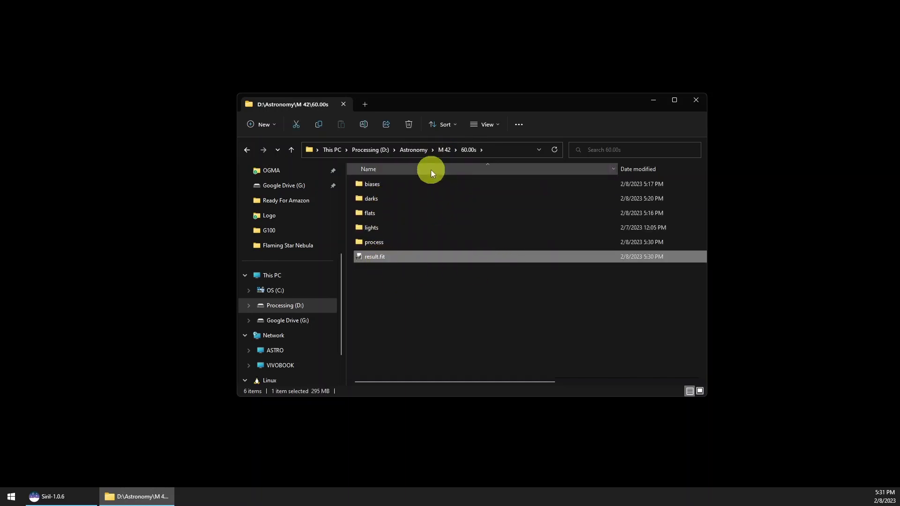
click(440, 150)
double_click(380, 216)
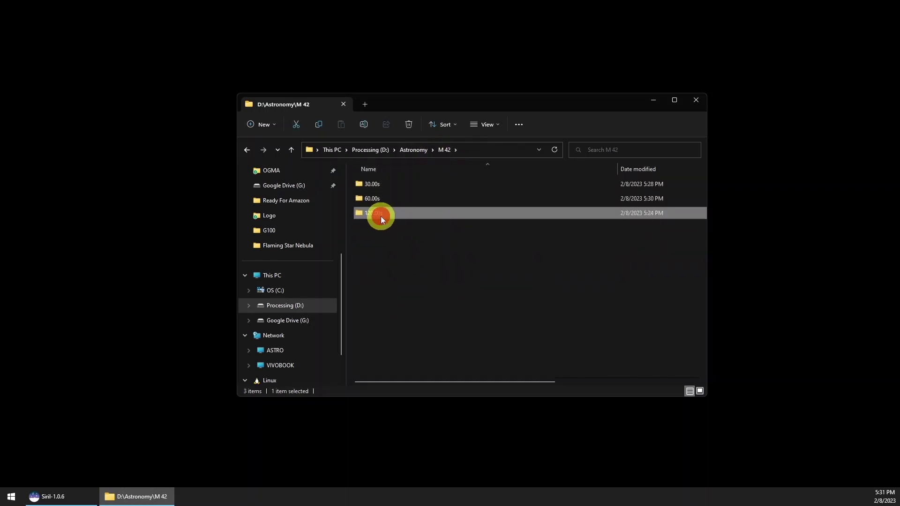
click(375, 258)
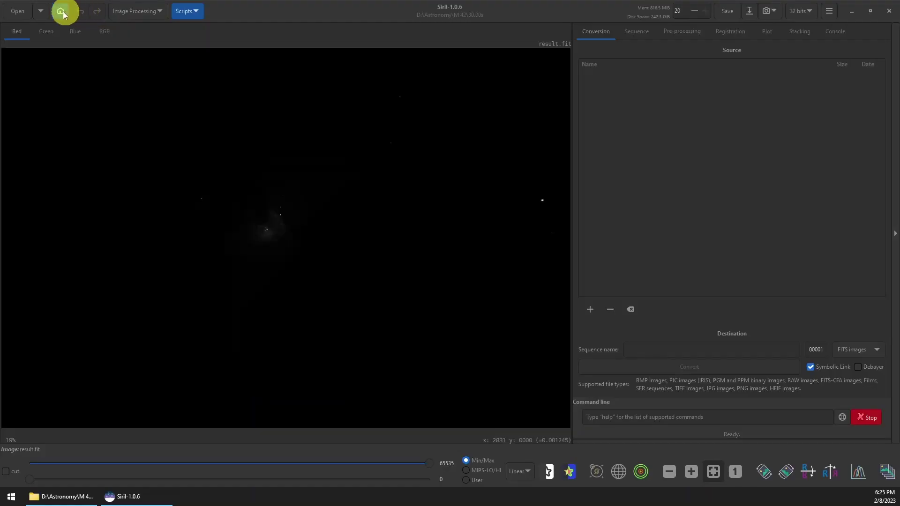
Step: Open the stacked result.fit from the M 42 30.00s folder in Siril
click(29, 15)
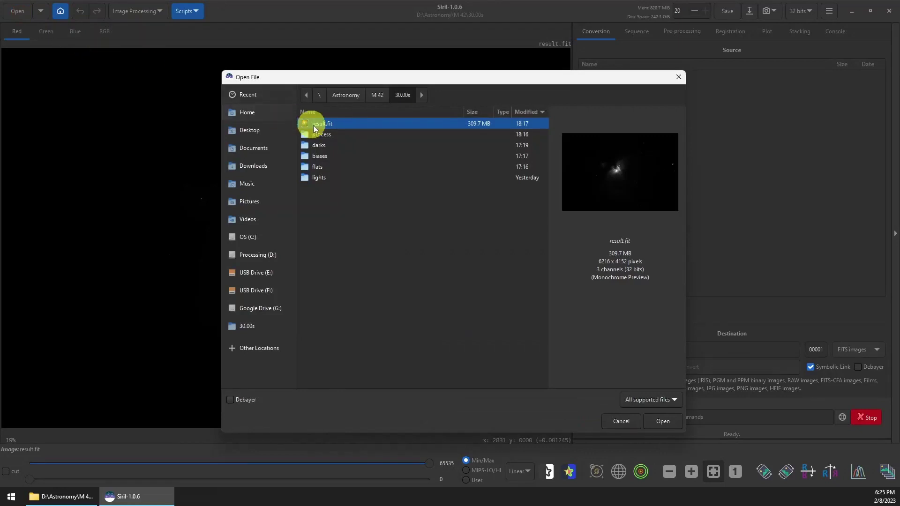
click(375, 95)
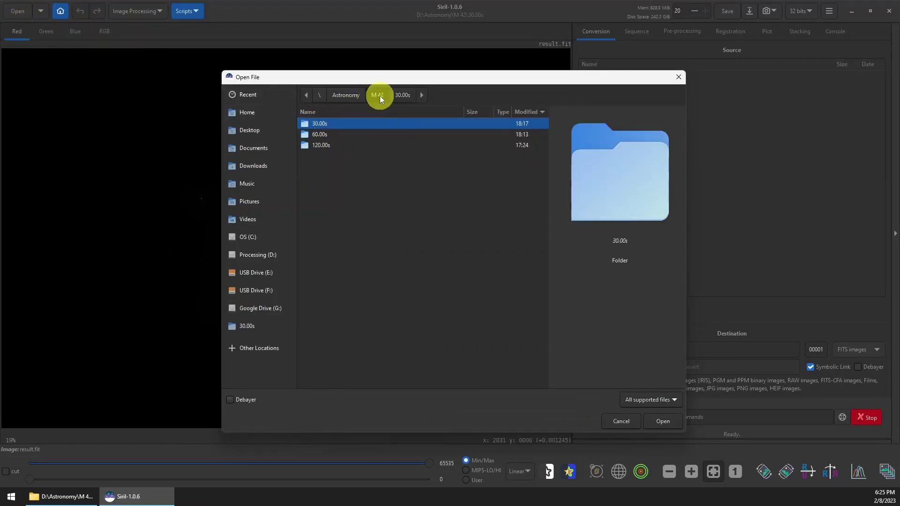
double_click(337, 123)
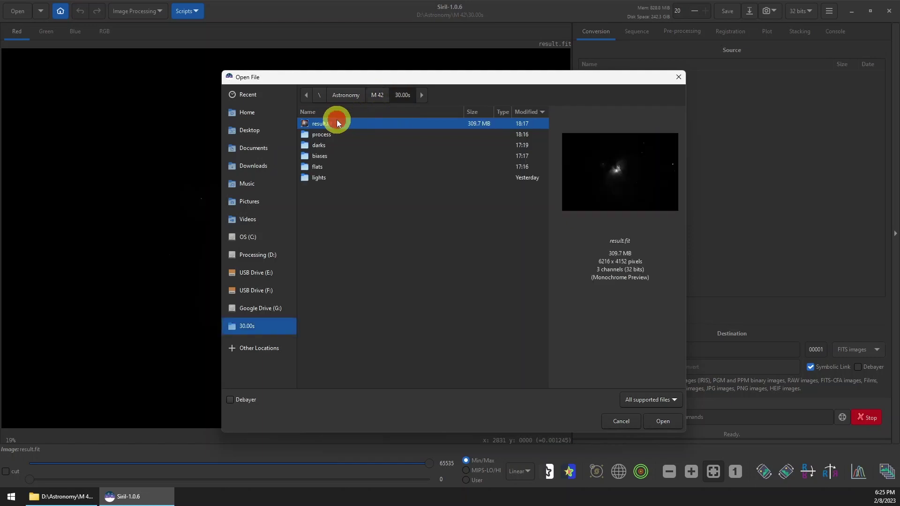
click(663, 422)
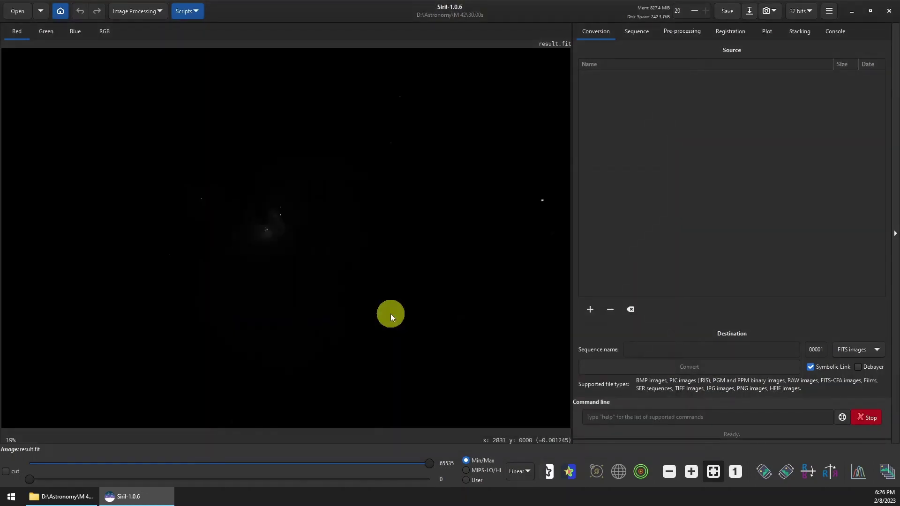
Step: Set the display mode to AutoStretch and view the green, blue and RGB channels of the stacked image
click(528, 474)
click(531, 444)
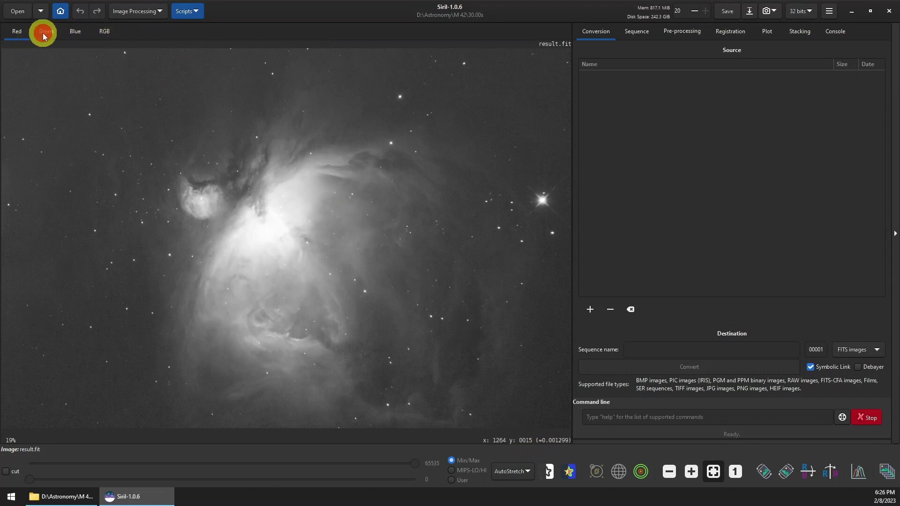
click(43, 33)
click(76, 34)
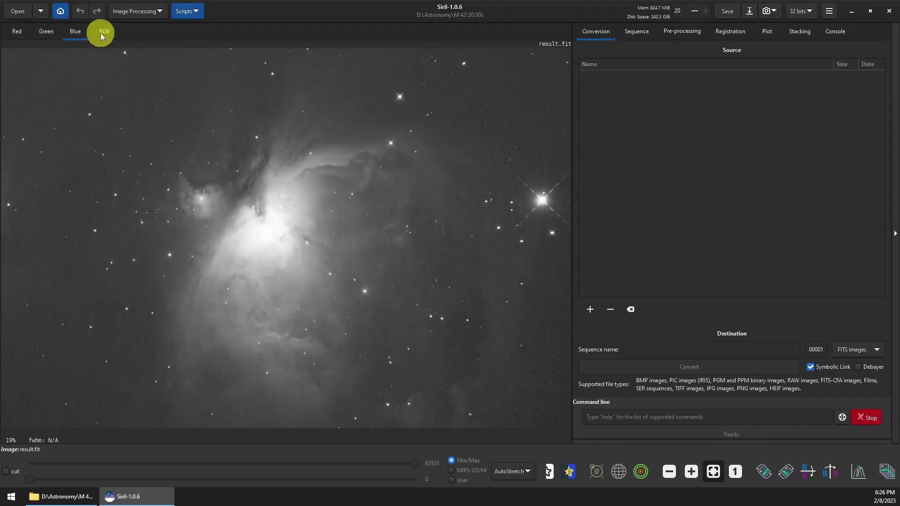
click(103, 34)
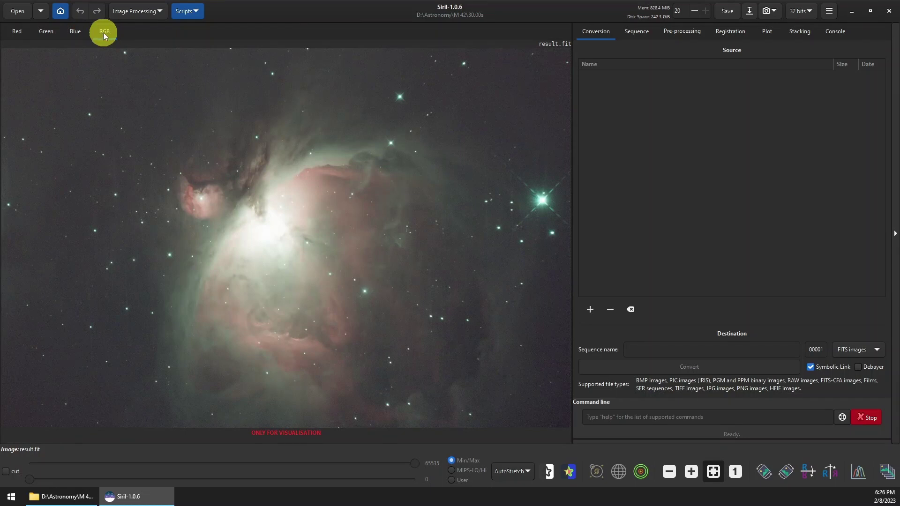
Step: Start Photometric Color Calibration on the stacked image and look up the catalogue coordinates for m42
click(160, 11)
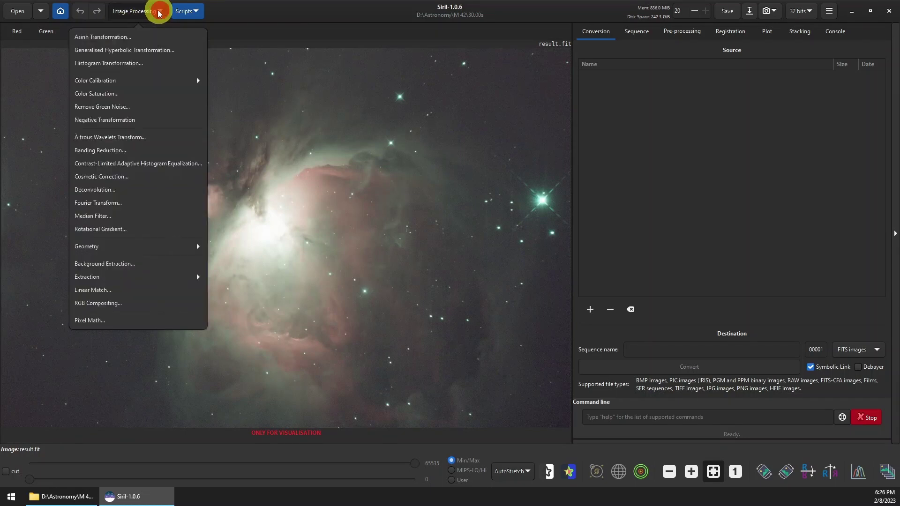
click(115, 78)
click(106, 68)
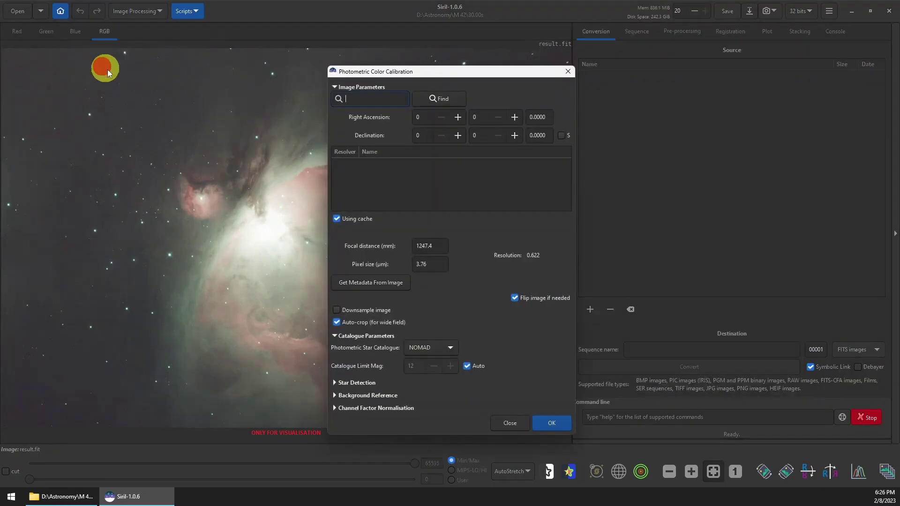
click(375, 101)
text(m42)
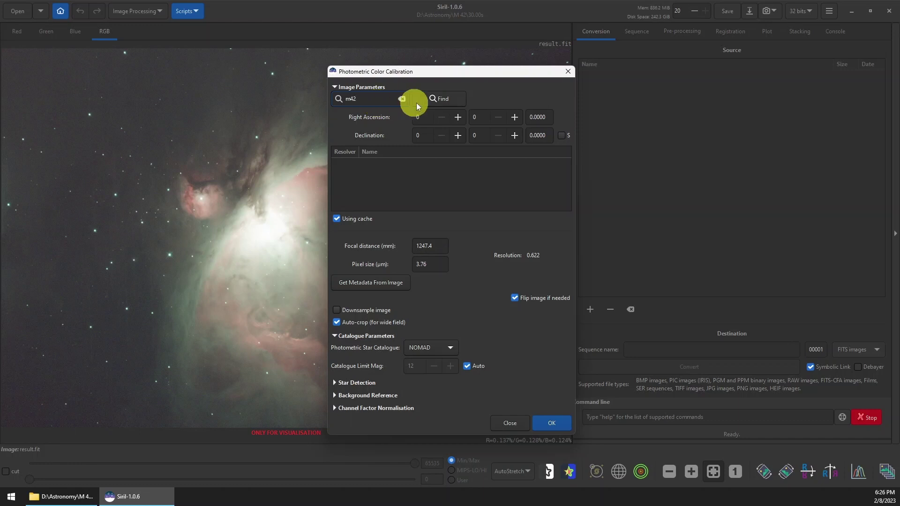
click(437, 98)
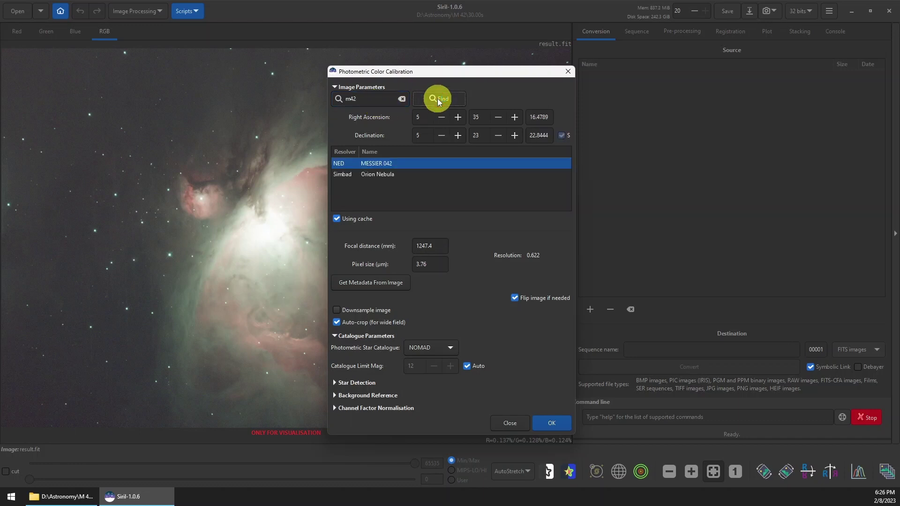
Step: Load the metadata from the image, choose the MESSIER 042 entry and run the photometric color calibration
click(389, 285)
click(366, 167)
click(543, 424)
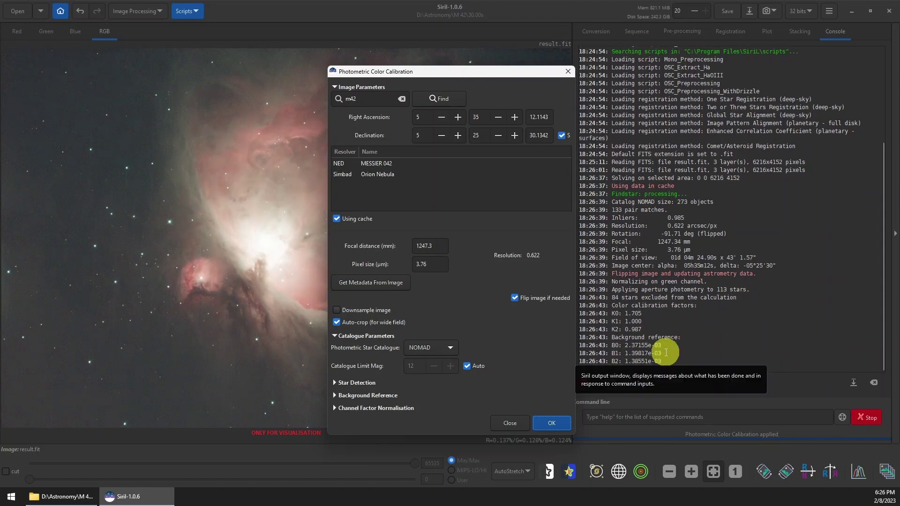
Step: Close the calibration dialog, save the color-calibrated image over result.fit and set the display mode to Linear
click(515, 423)
key(ctrl+s)
click(529, 472)
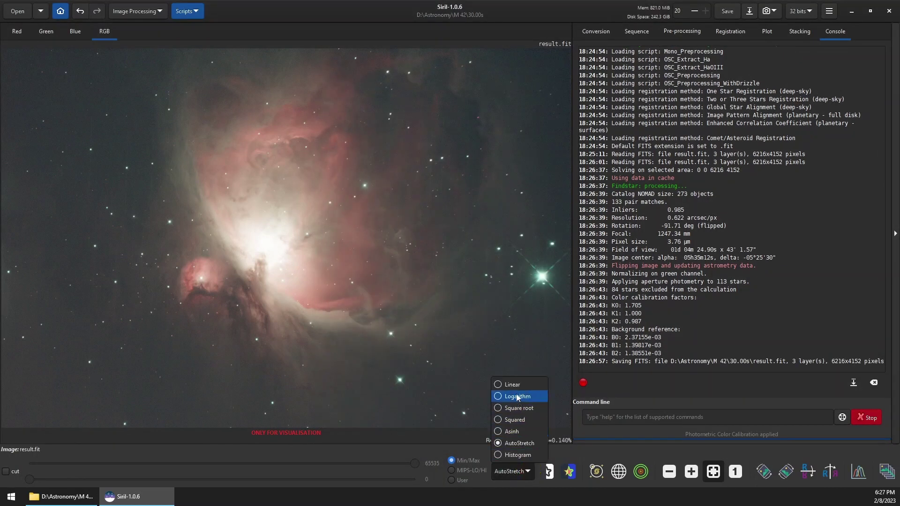
click(508, 385)
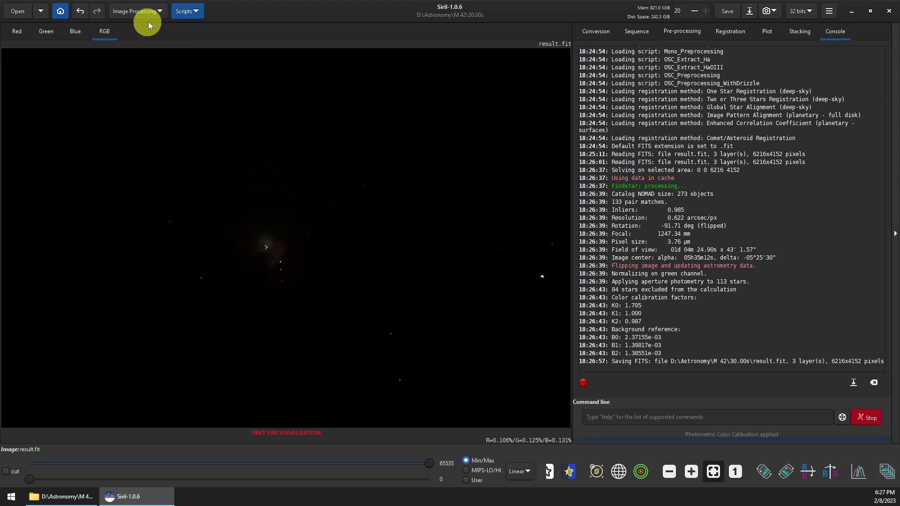
Step: Apply an Asinh Transformation with a stretch factor of 300 and a black point of 0.00100
click(159, 12)
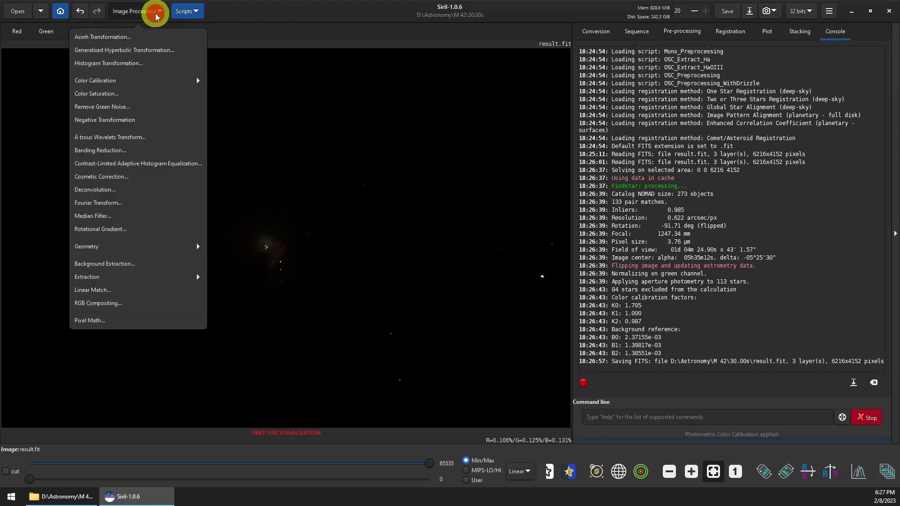
click(129, 32)
click(500, 201)
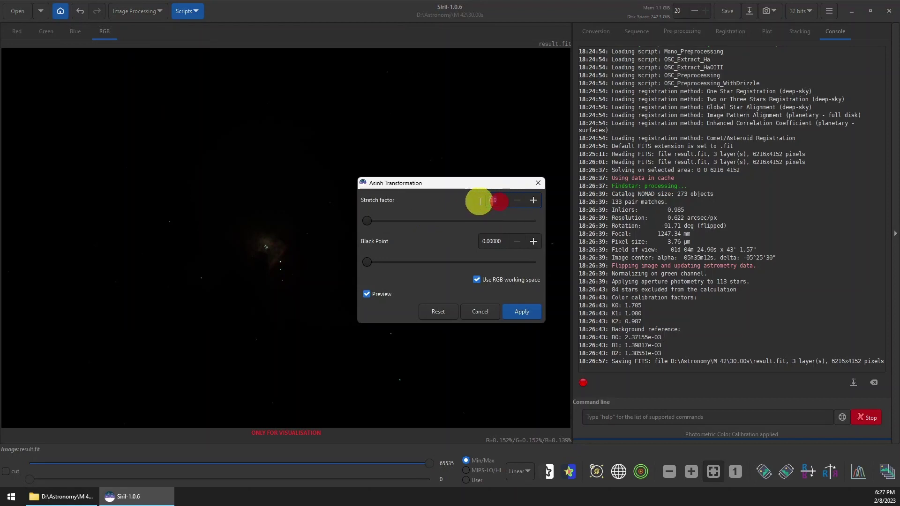
text(30)
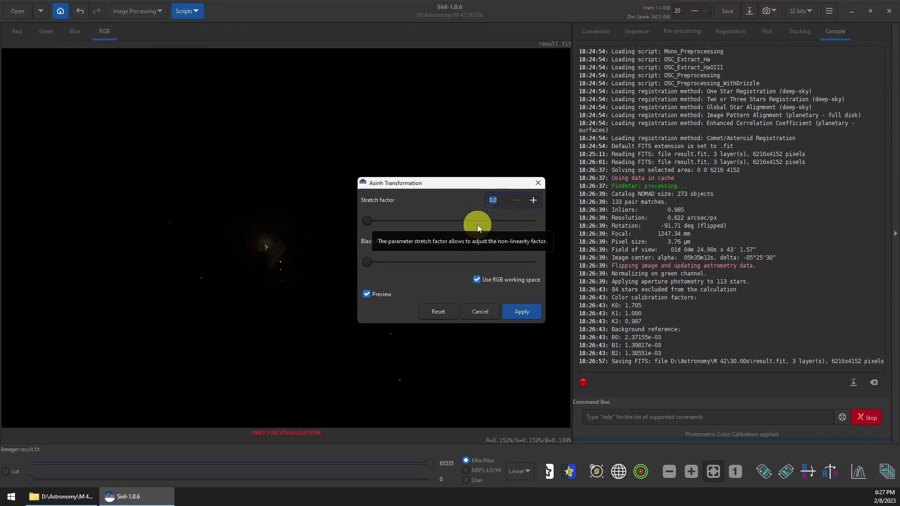
text(0)
key(Return)
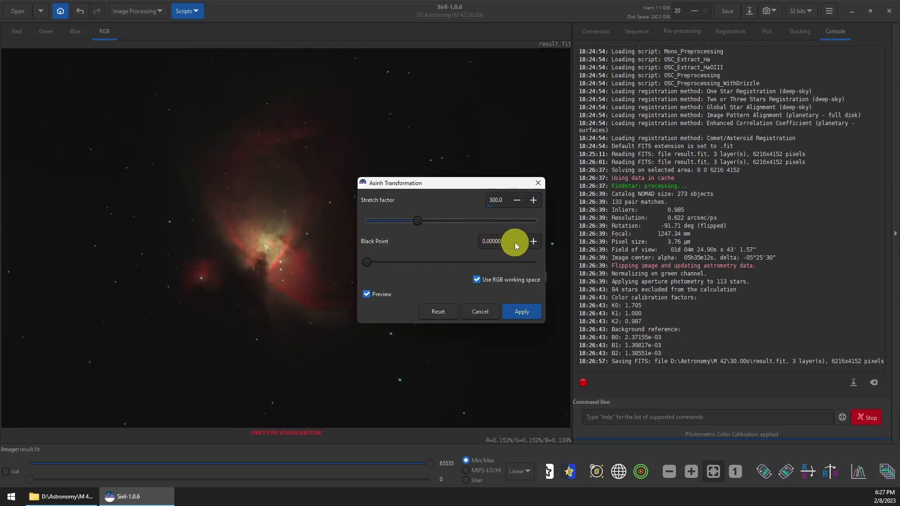
click(534, 242)
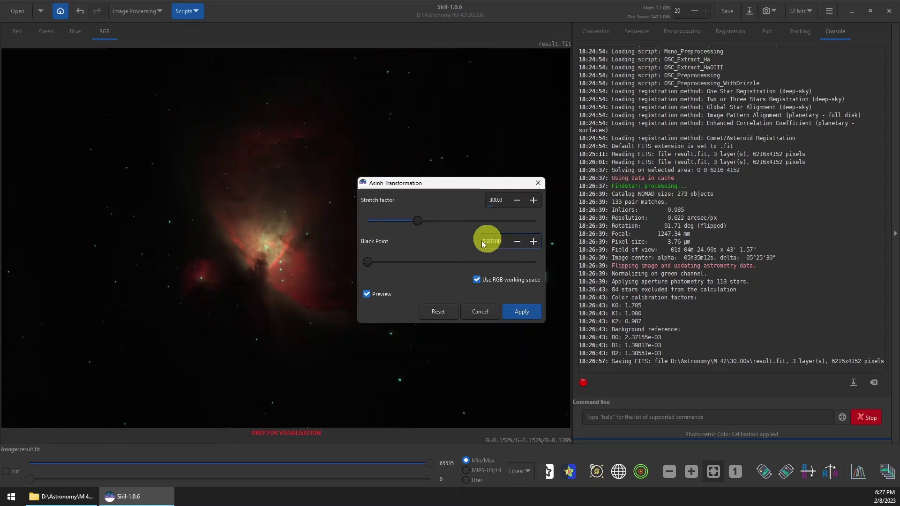
click(514, 310)
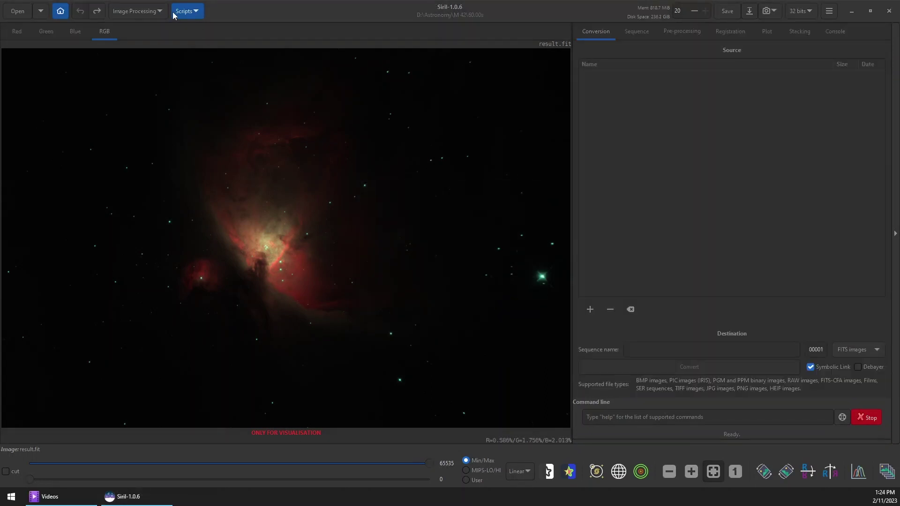
Step: Remove green noise with the Average Neutral protection method and preserved lightness, and save the image
click(159, 11)
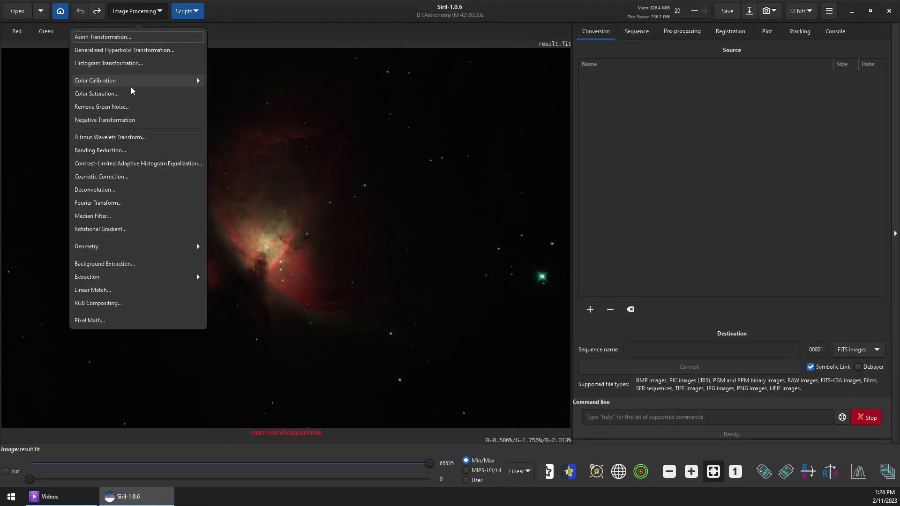
click(129, 107)
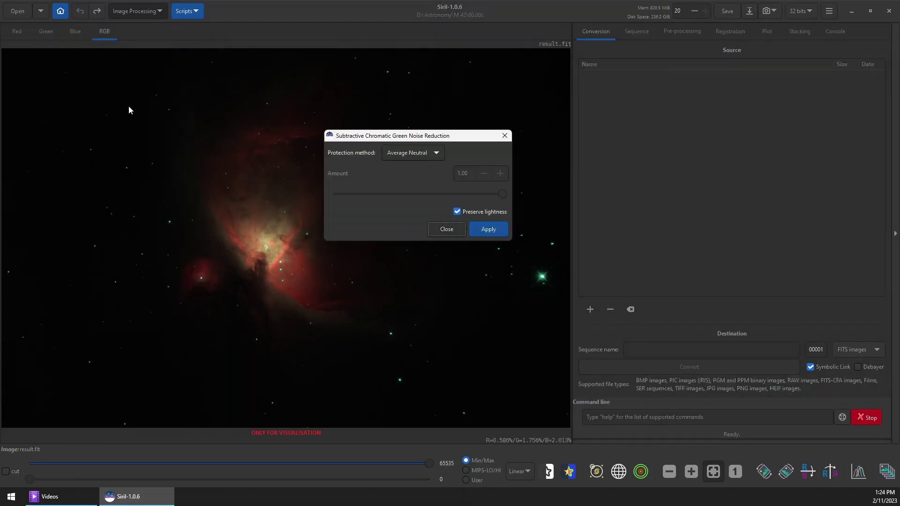
drag(424, 137, 431, 155)
click(491, 246)
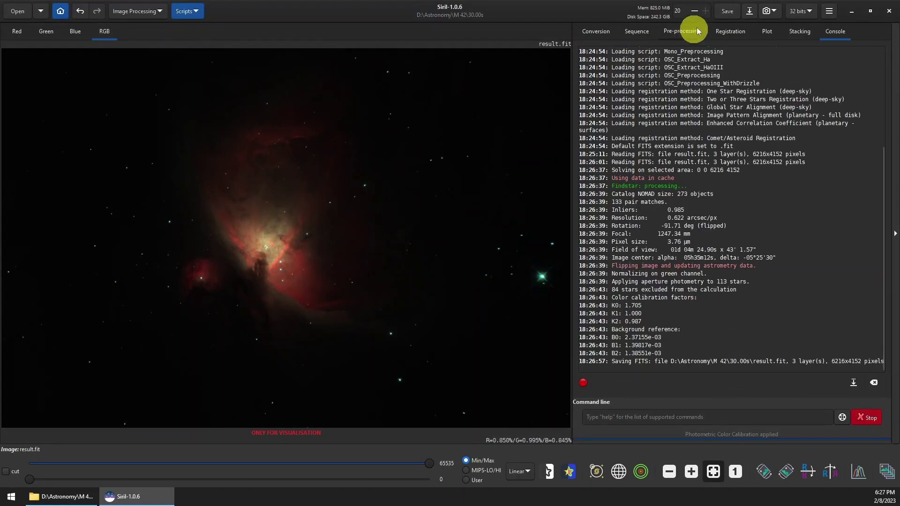
click(730, 13)
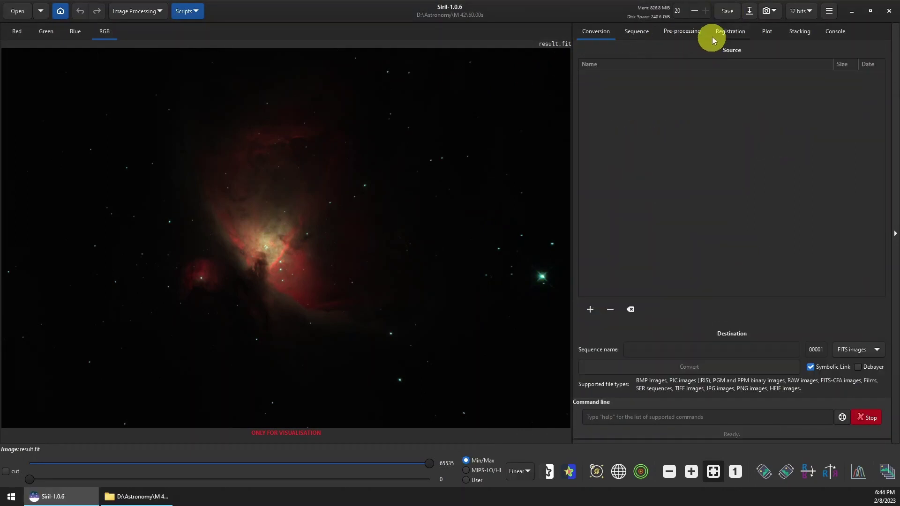
Step: Save the image as the TIFF file result-30seg.tif in the M 42 30.00s folder, in 32-bit floating point without compression
click(751, 13)
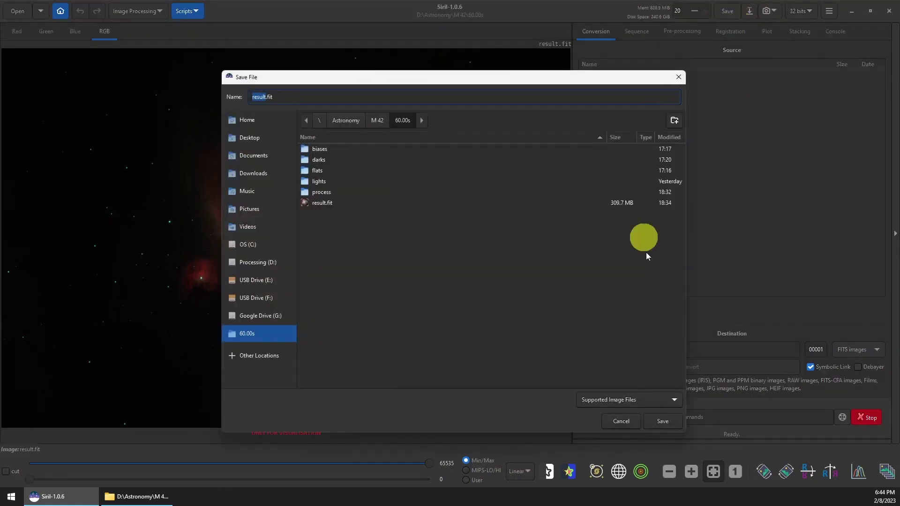
click(670, 398)
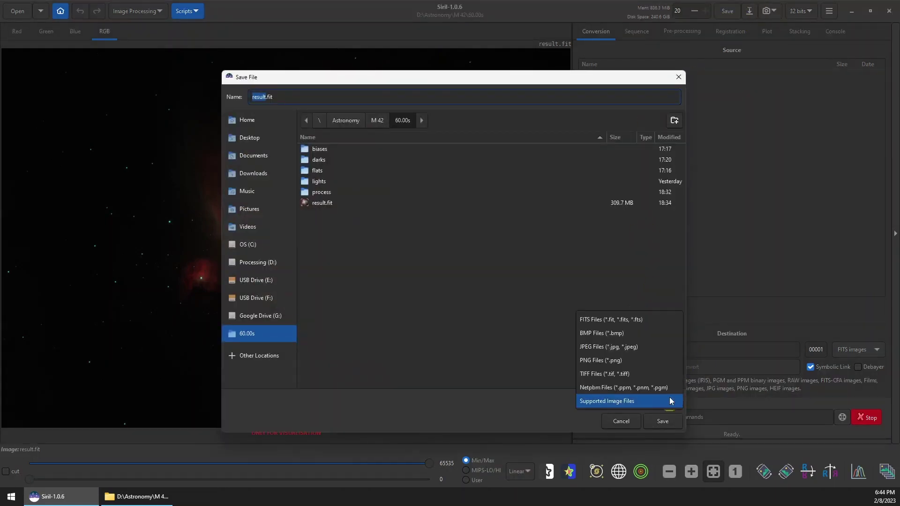
click(637, 374)
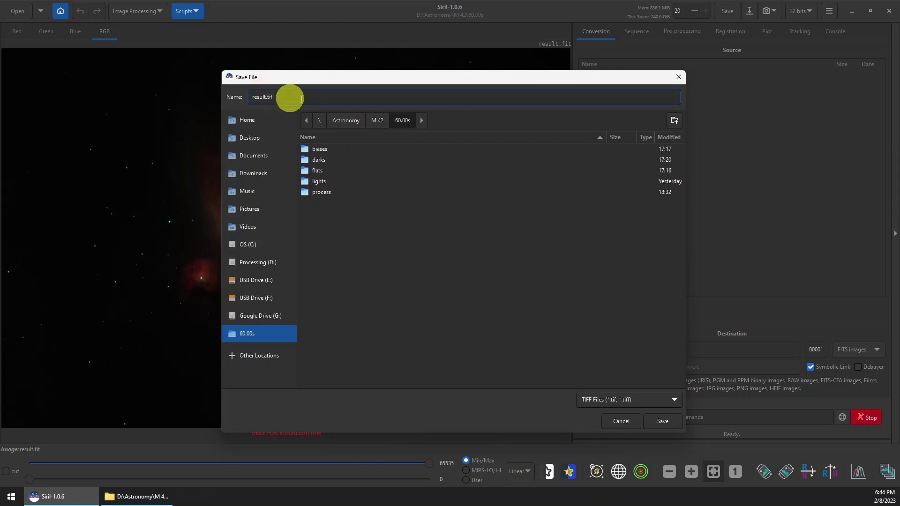
click(377, 122)
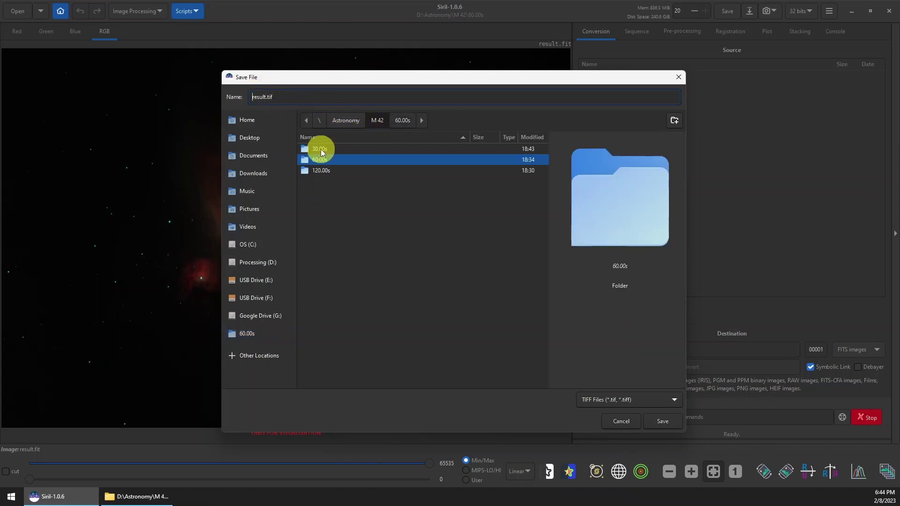
double_click(321, 150)
click(266, 96)
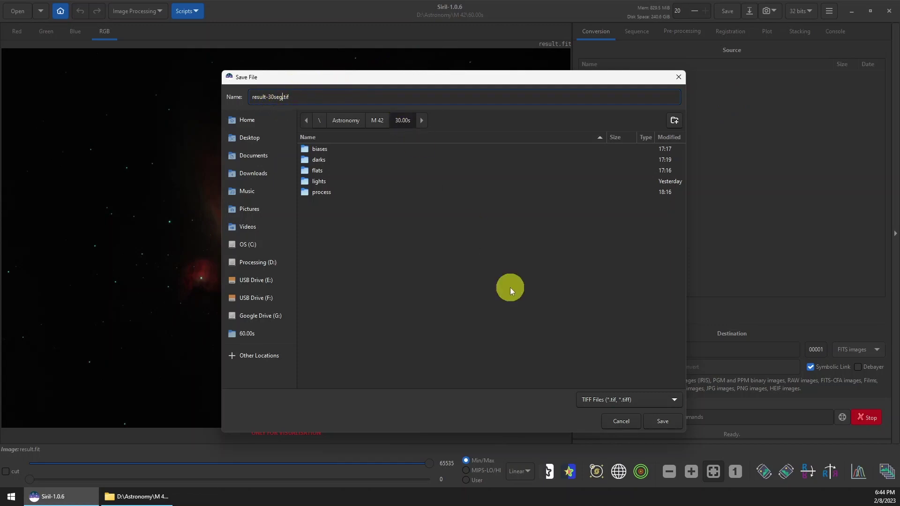
click(658, 424)
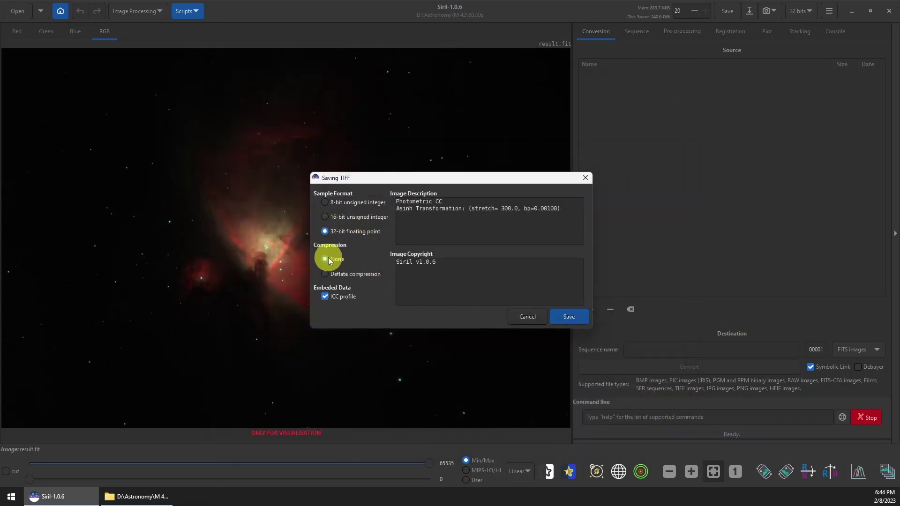
click(560, 317)
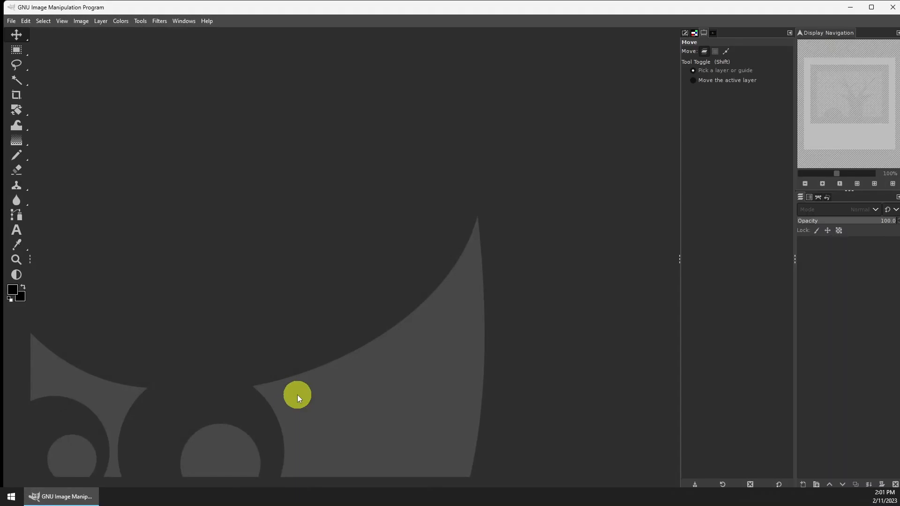
Step: In GIMP, open result-120sec.tif from the M 42 120.00s folder
click(11, 21)
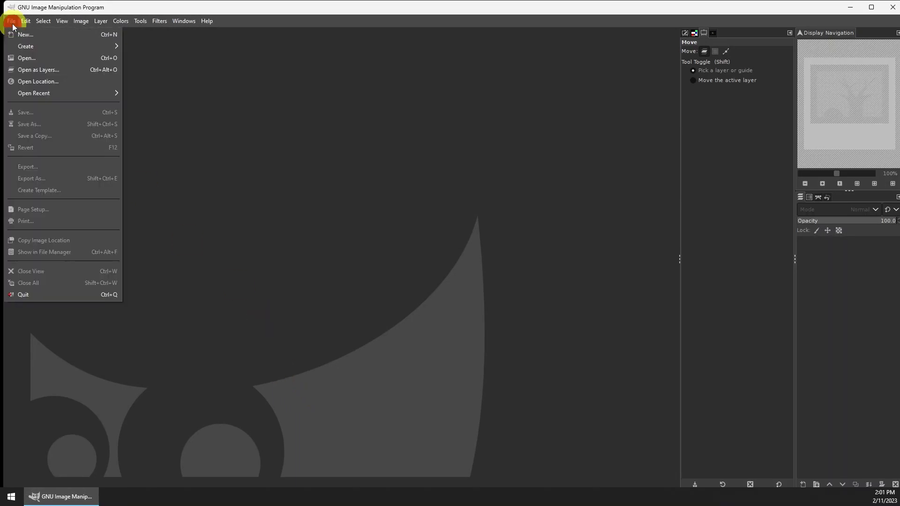
click(25, 59)
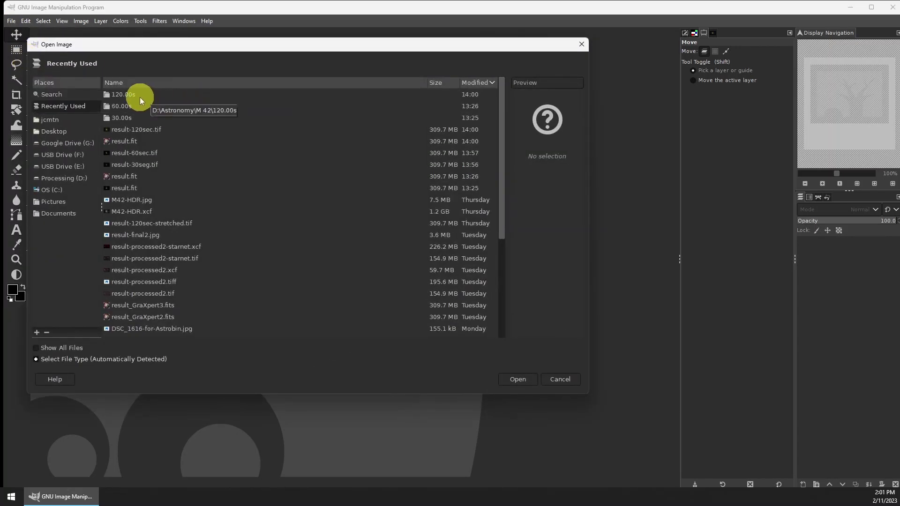
double_click(139, 97)
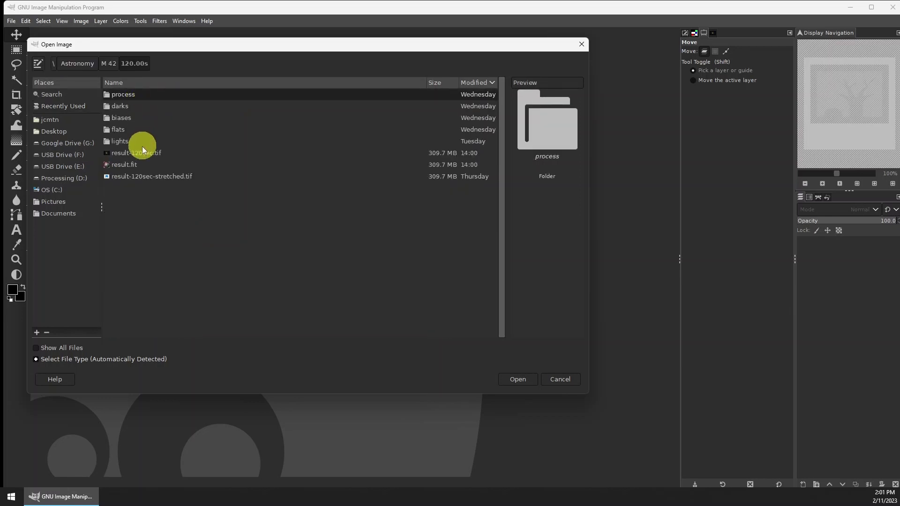
click(144, 158)
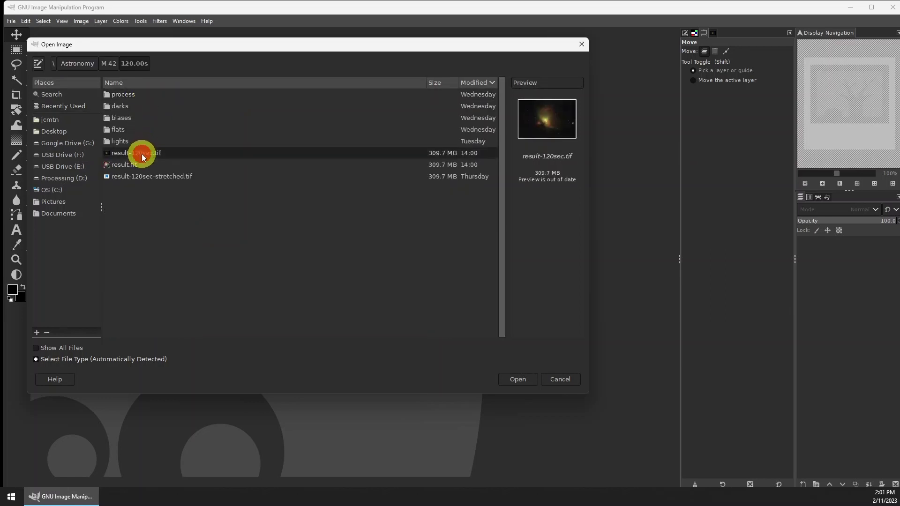
click(521, 380)
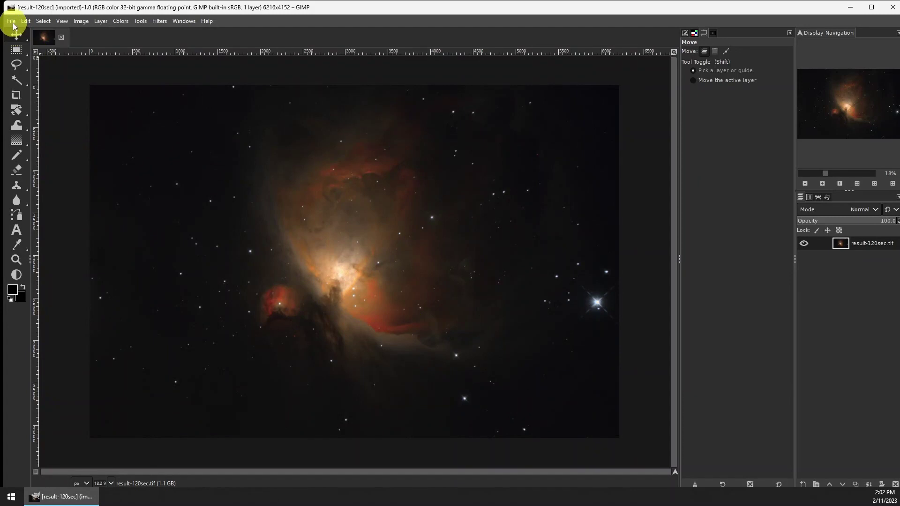
Step: Add result-60sec.tif from the M 42 60.00s folder as a new layer in the open image
click(11, 21)
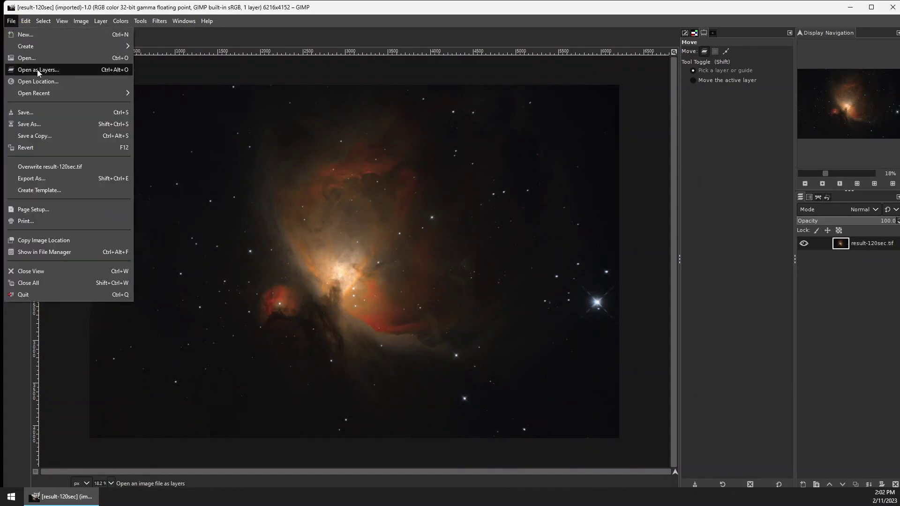
click(55, 71)
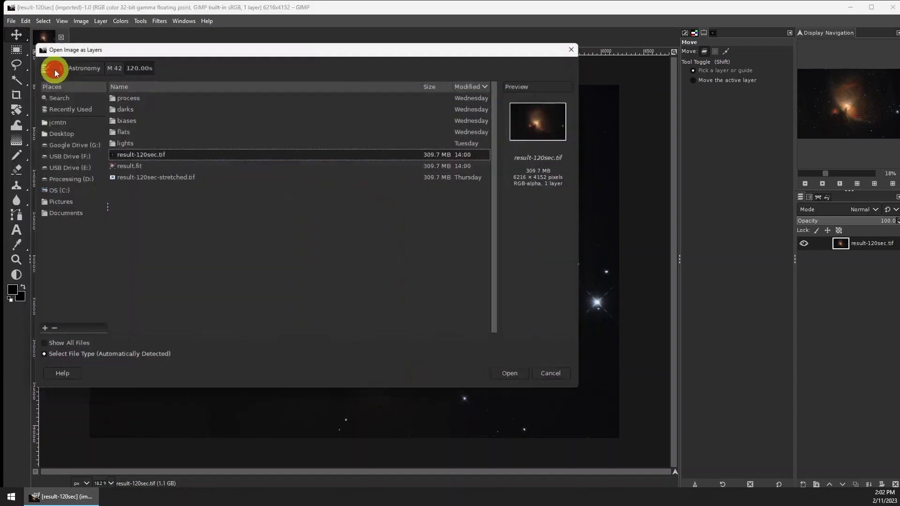
click(113, 69)
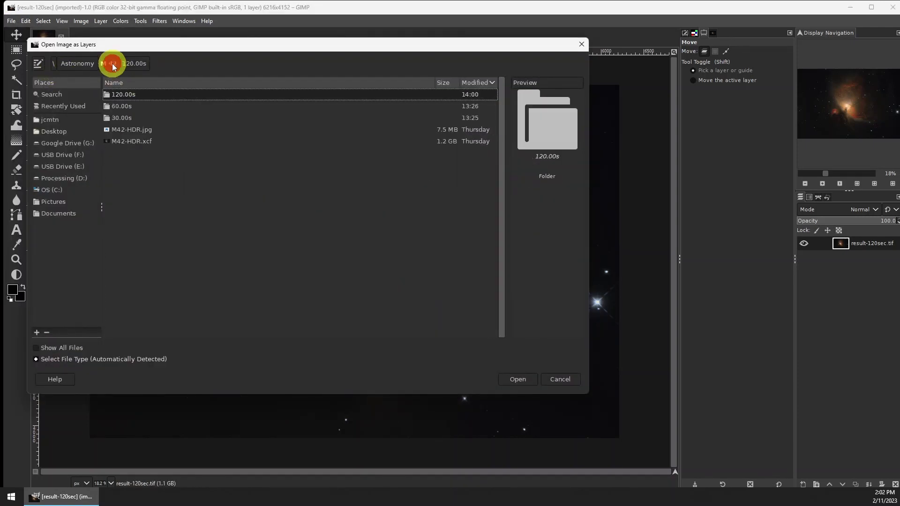
double_click(122, 106)
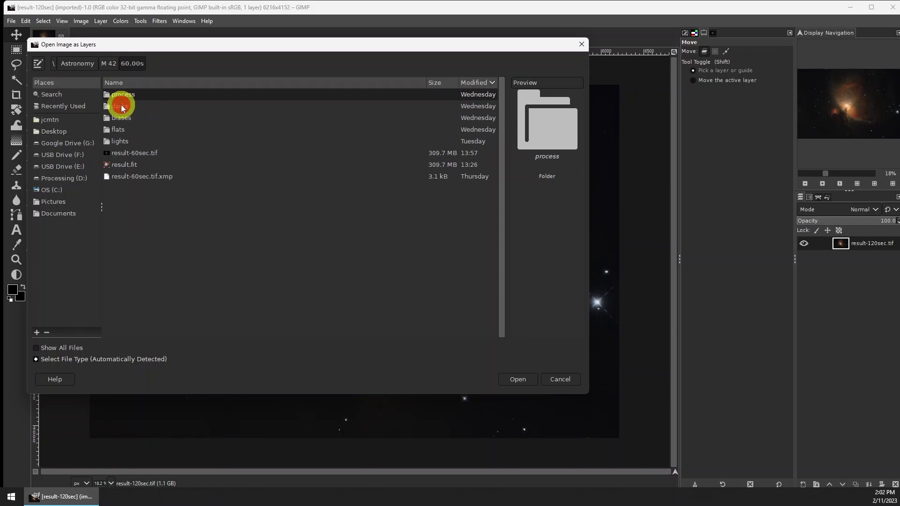
click(146, 155)
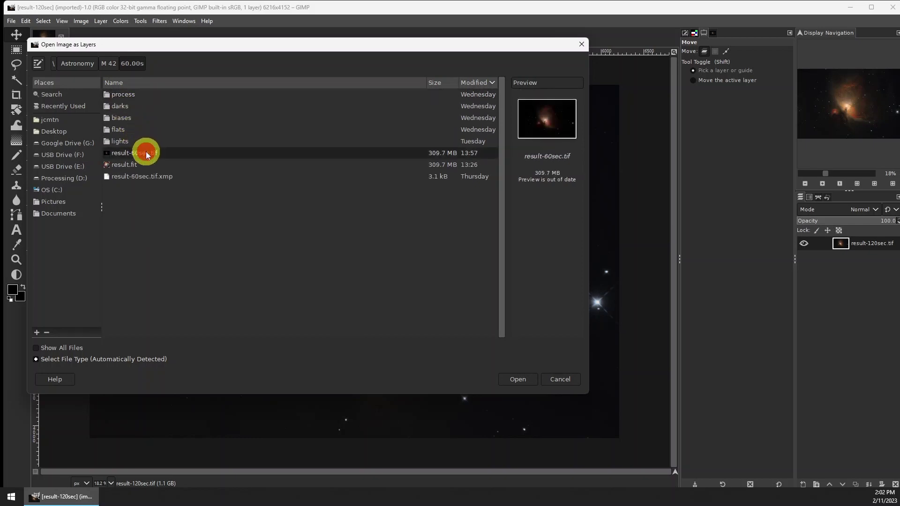
click(531, 380)
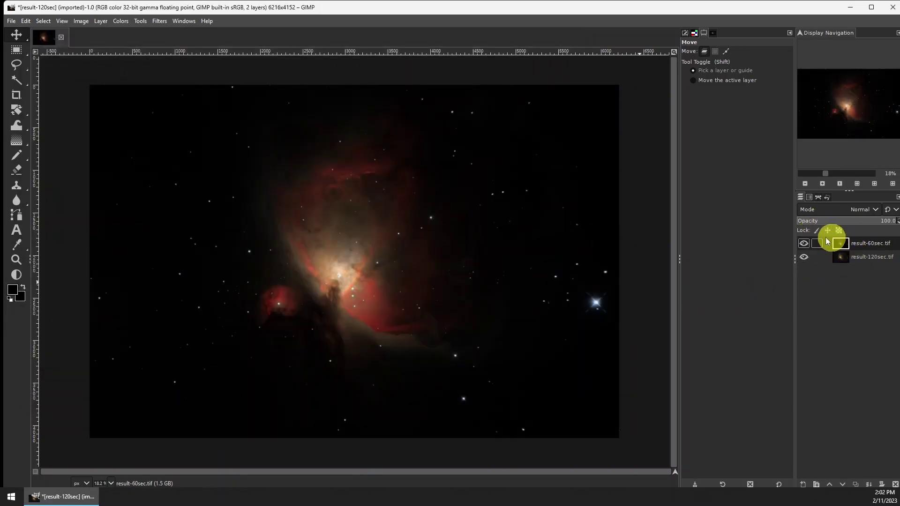
Step: Add result-30seg.tif from the M 42 30.00s folder as a new layer in the open image
click(10, 21)
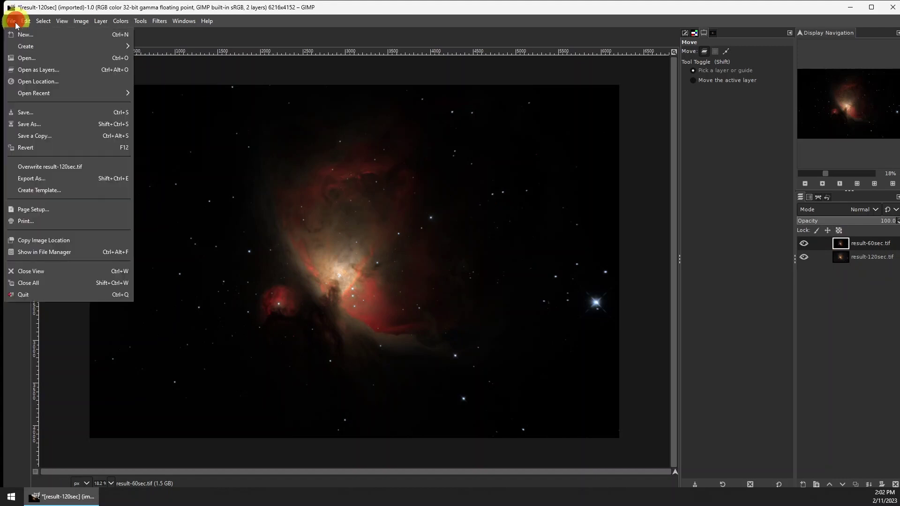
click(38, 71)
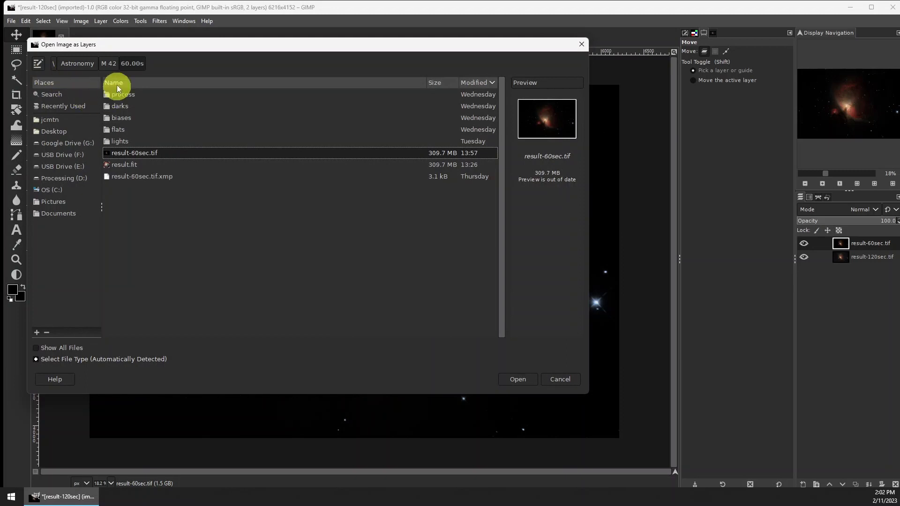
click(110, 64)
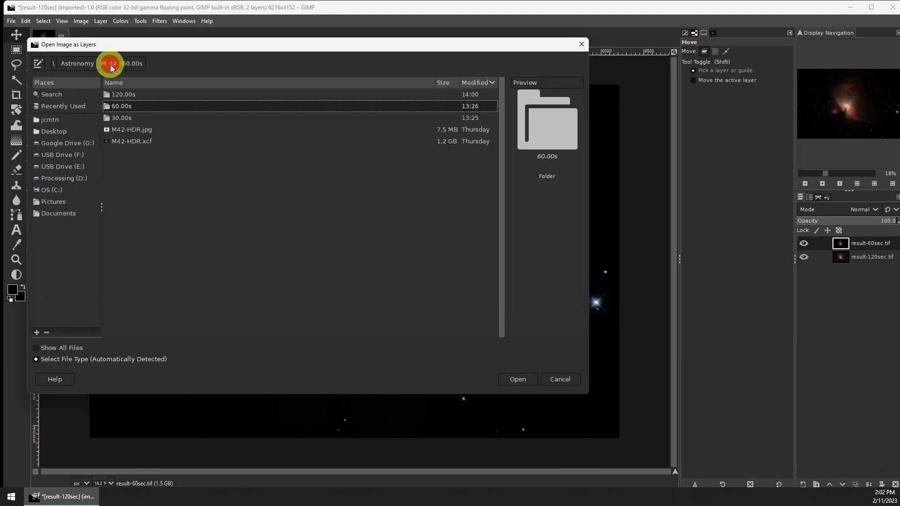
double_click(126, 116)
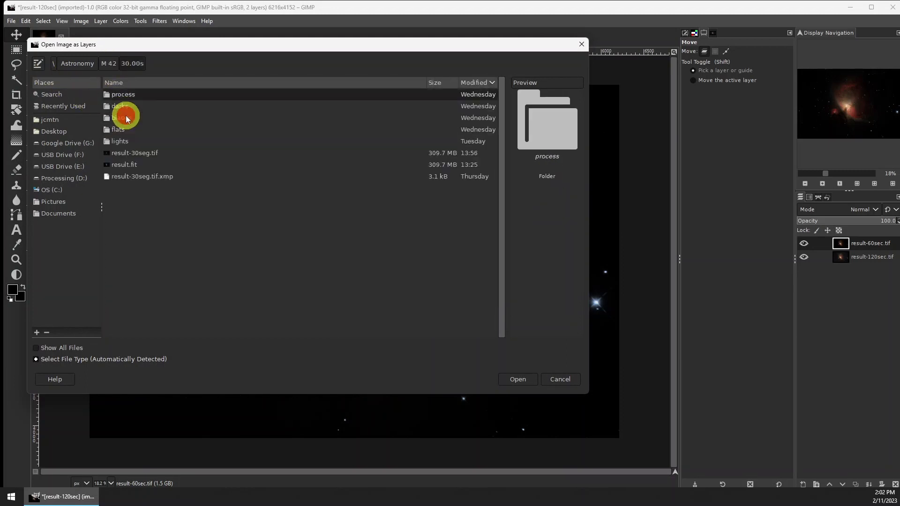
click(148, 154)
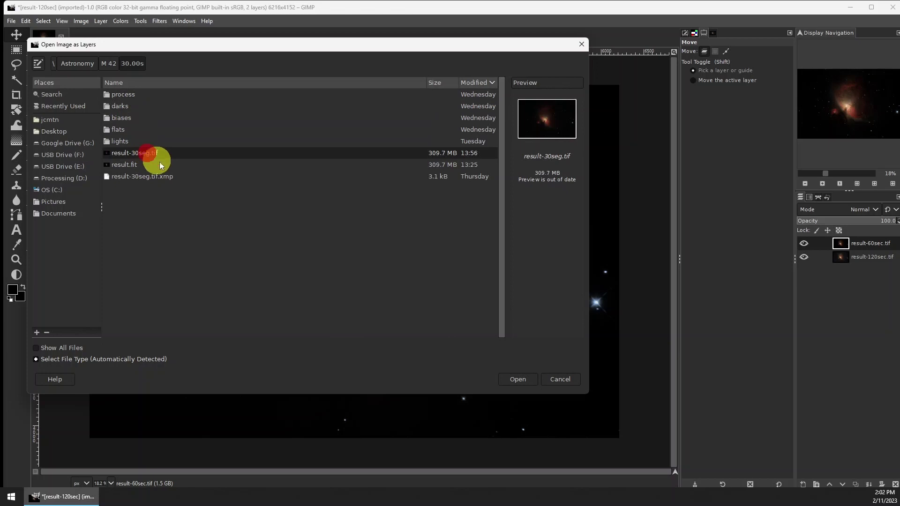
click(529, 380)
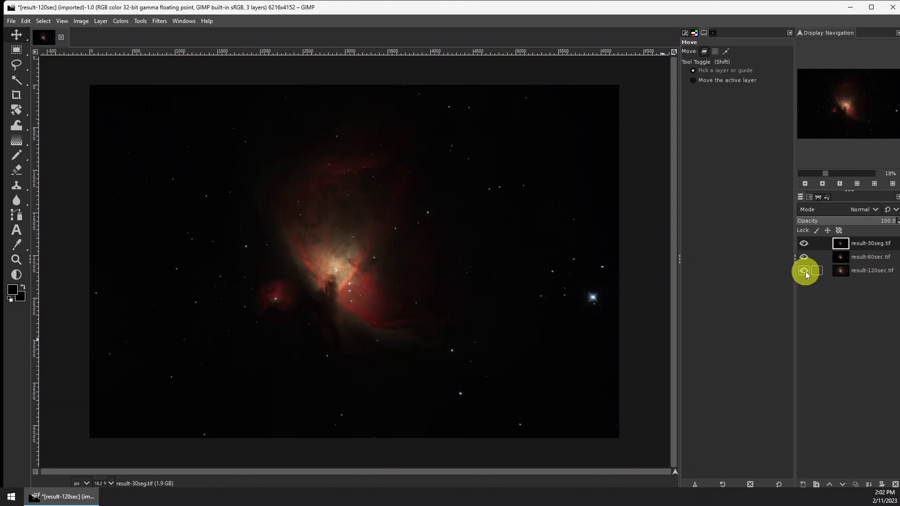
Step: Hide the result-30seg.tif layer, then select result-60sec.tif and toggle its visibility to compare its alignment with result-120sec.tif
click(804, 243)
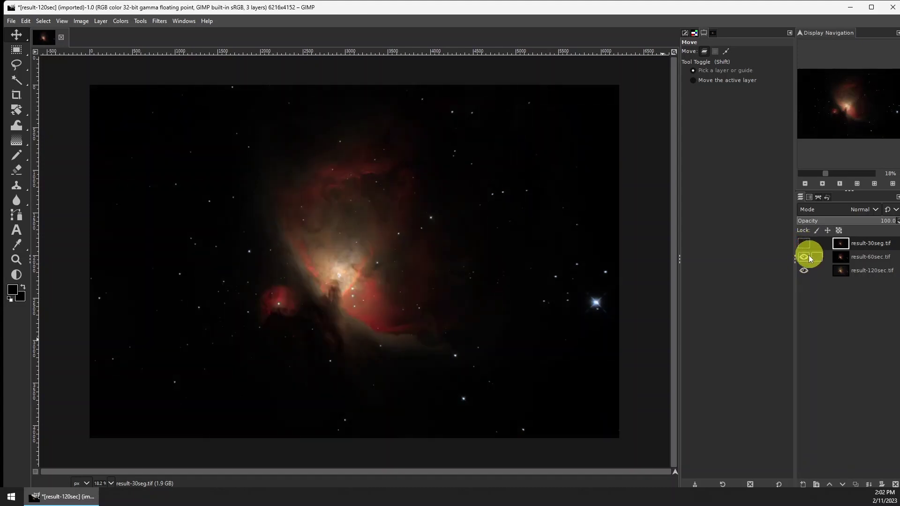
click(870, 257)
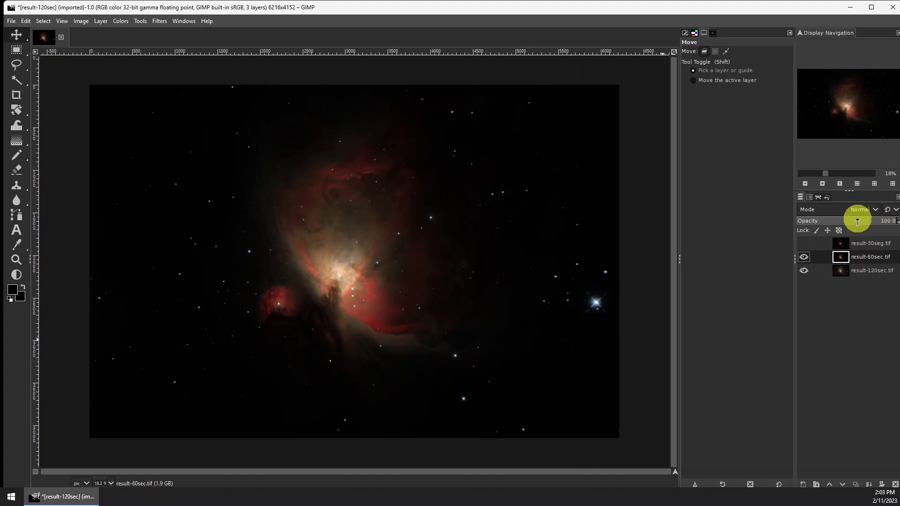
click(805, 259)
click(805, 259)
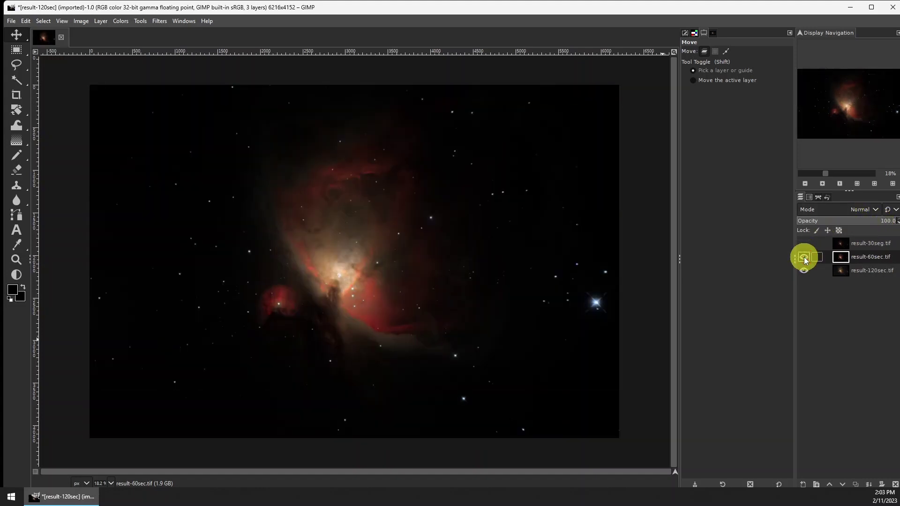
click(805, 259)
click(804, 258)
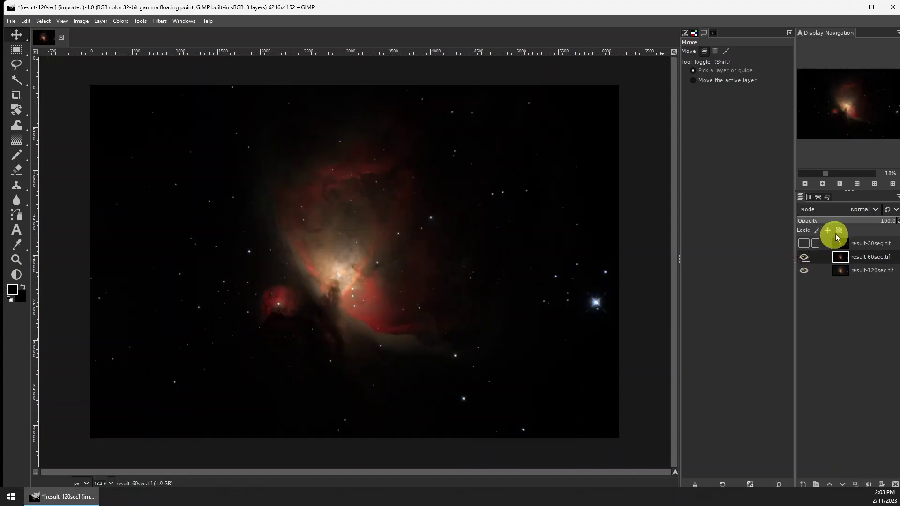
Step: Lower the result-60sec.tif layer's opacity to about 45 and move the layer until its stars line up with result-120sec.tif
click(842, 220)
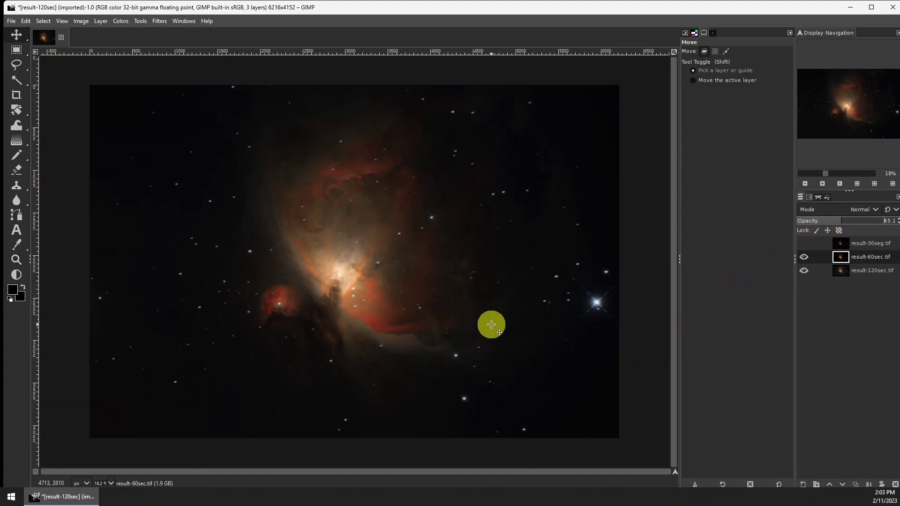
scroll(492, 325, up, 4)
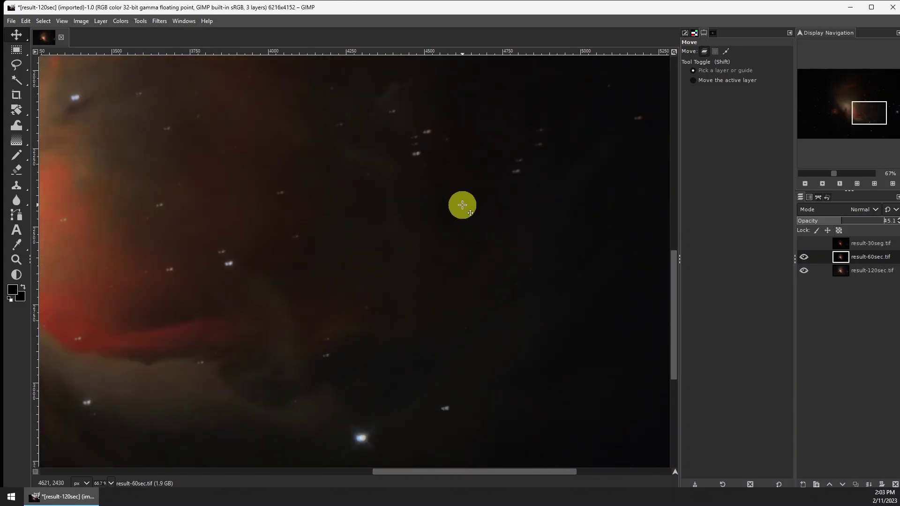
click(16, 38)
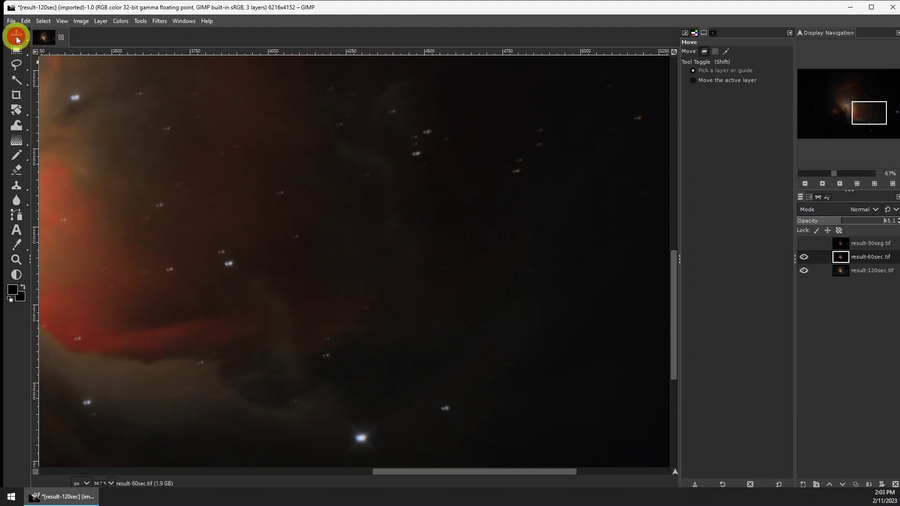
click(420, 202)
drag(420, 202, 424, 202)
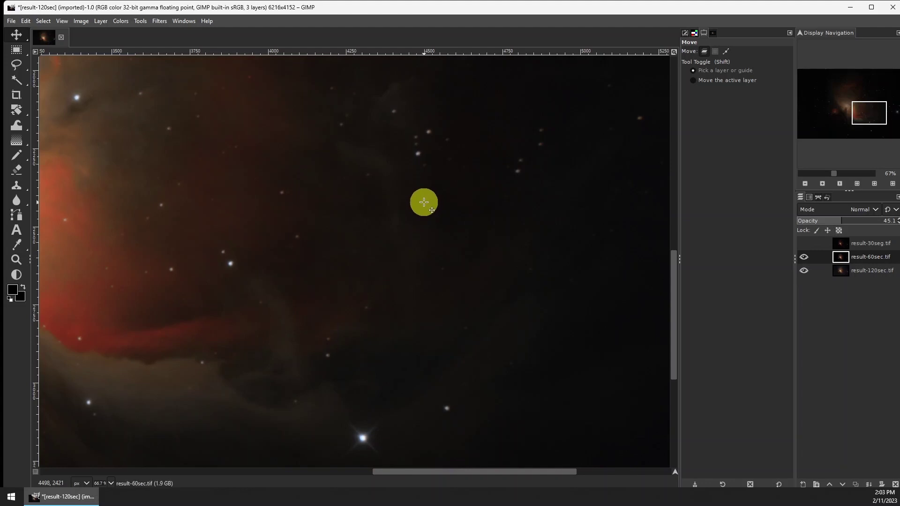
Step: Restore the result-60sec.tif layer's opacity to 100 and toggle its visibility to check the star alignment
click(867, 258)
drag(839, 222, 898, 228)
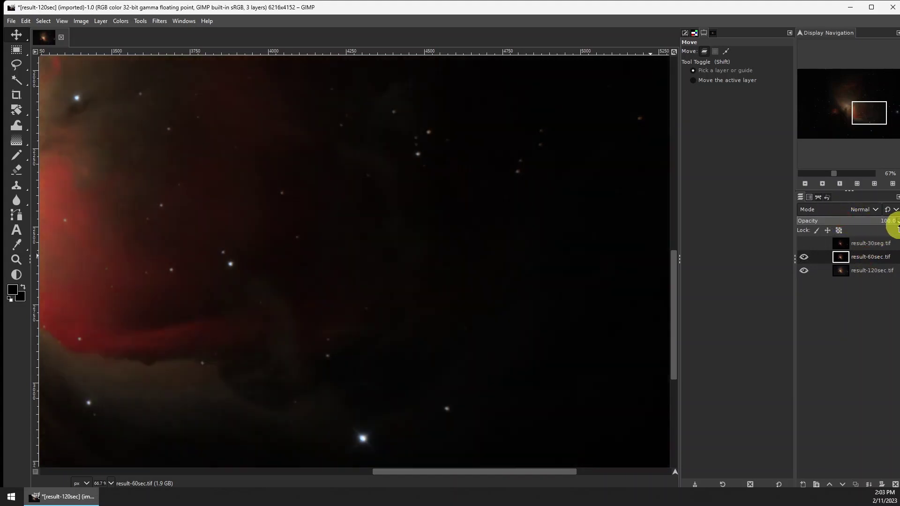
click(805, 258)
click(805, 258)
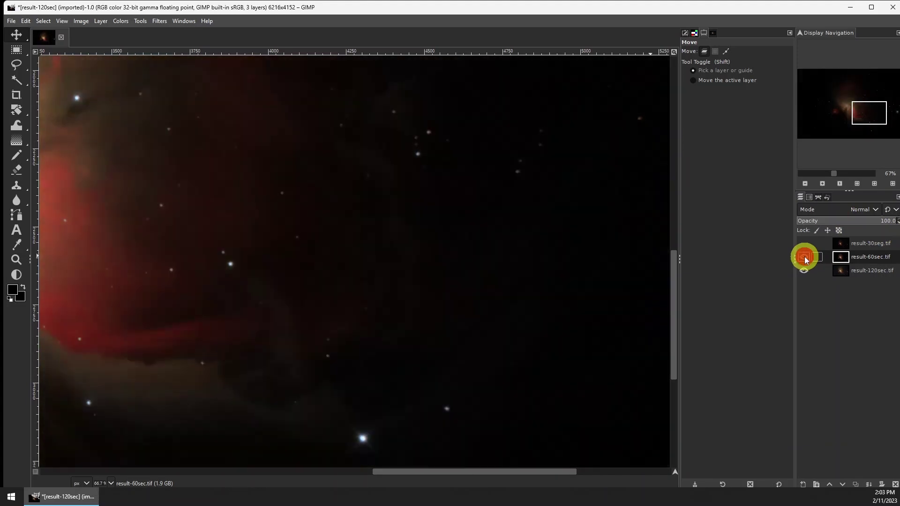
click(805, 258)
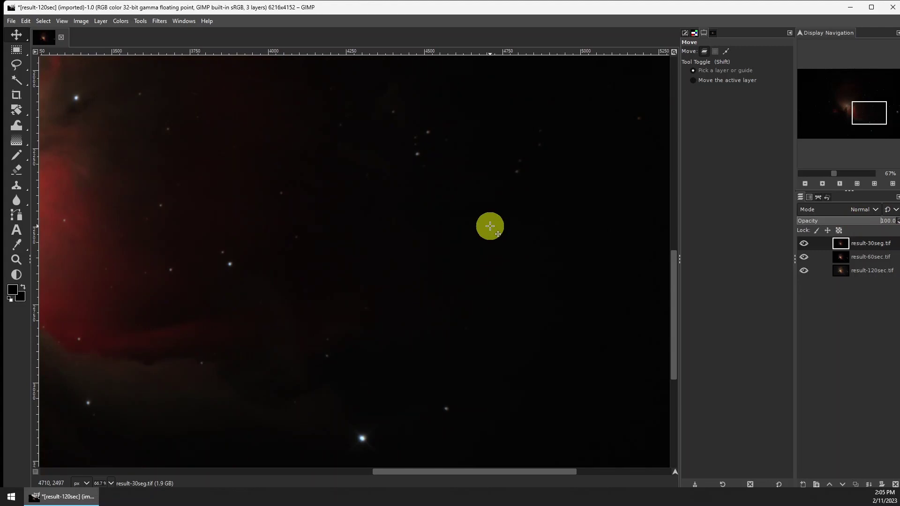
Step: Toggle the visibility of the result-30seg.tif and result-60sec.tif layers to compare the three exposures over the whole image
ctrl+scroll(490, 226, down, 4)
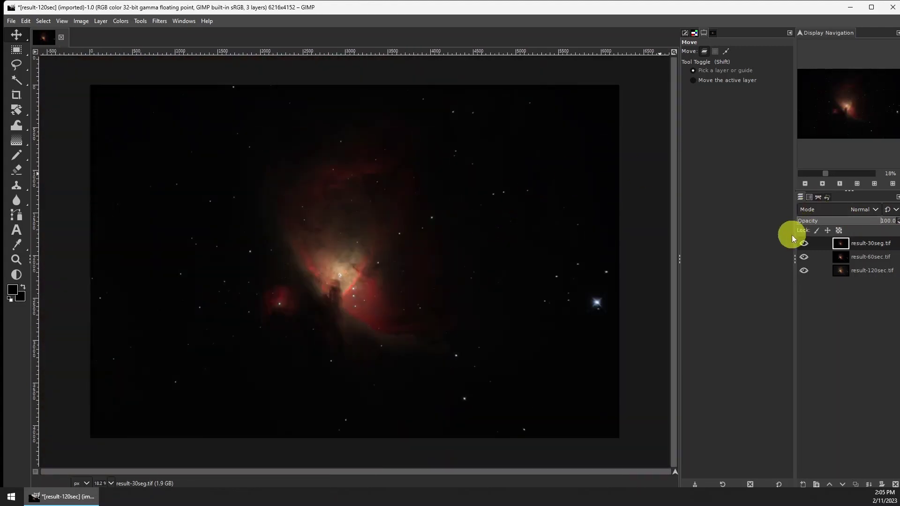
click(804, 243)
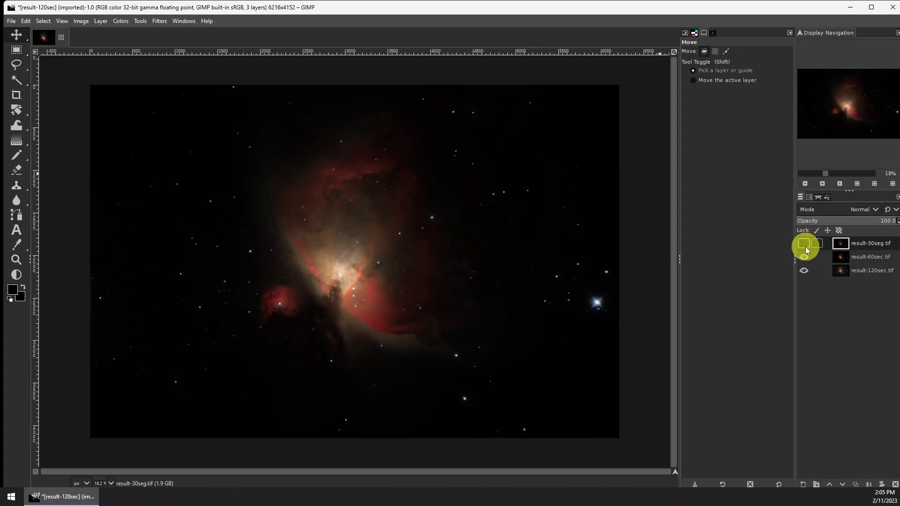
click(805, 257)
click(805, 257)
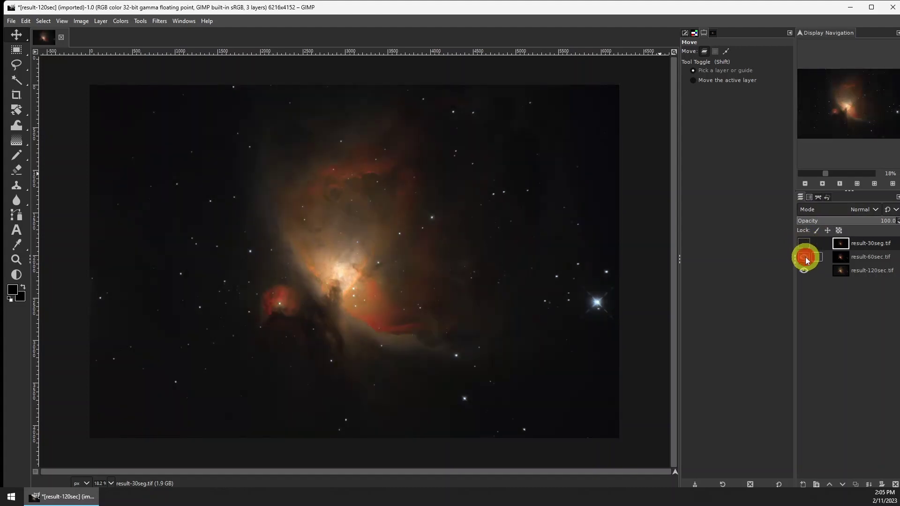
click(805, 243)
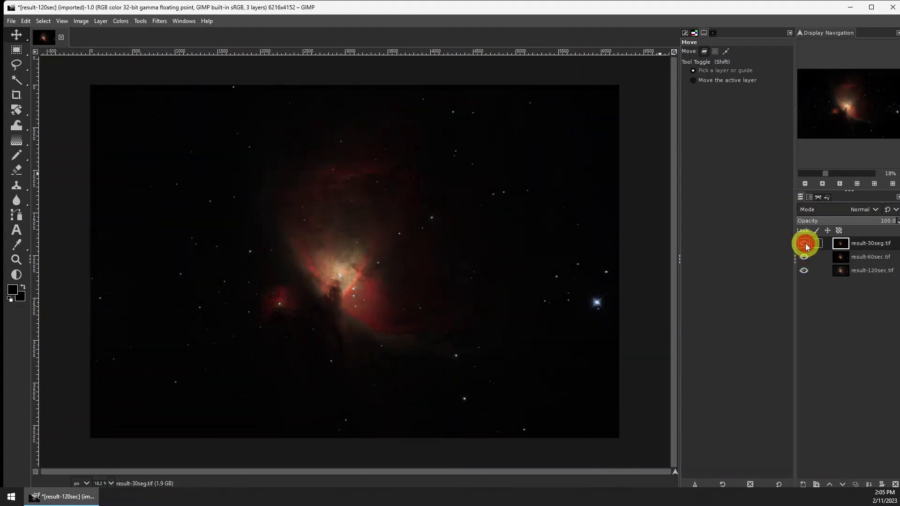
Step: Add a layer mask to result-30seg.tif, initialized to a grayscale copy of the layer
right_click(867, 246)
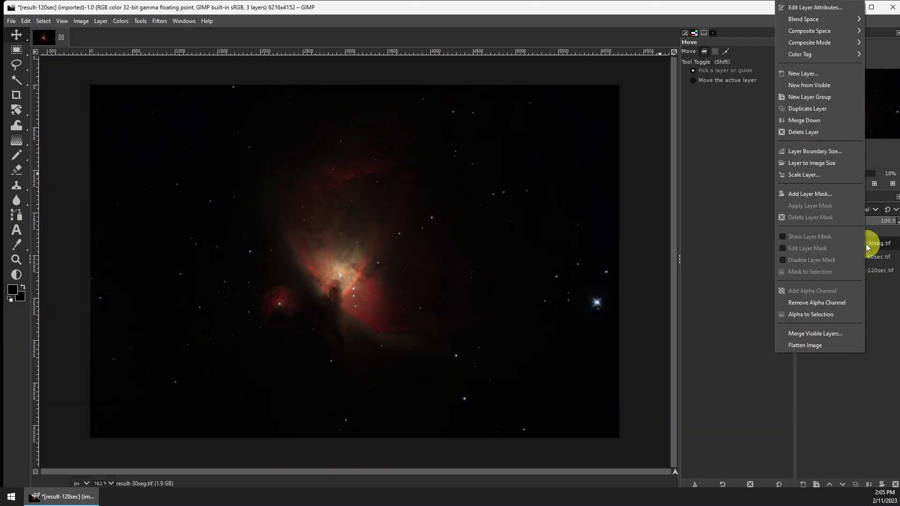
click(817, 193)
click(782, 211)
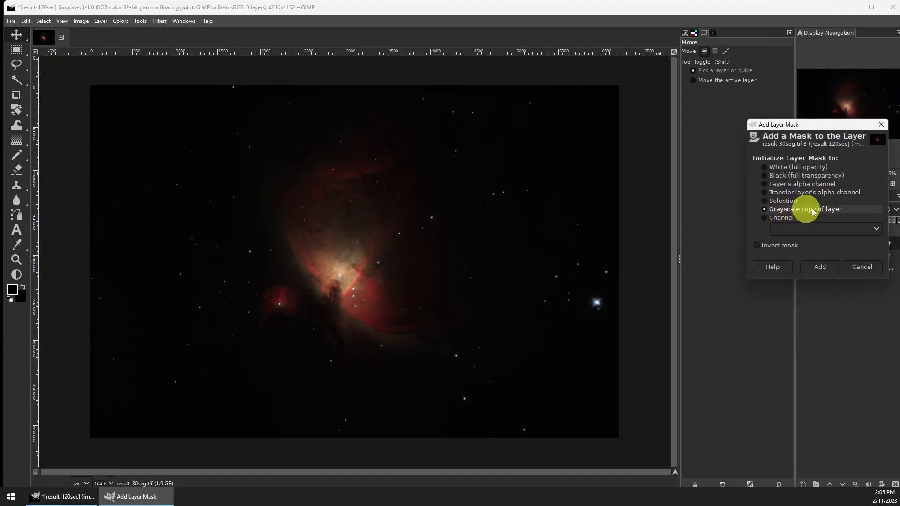
click(820, 266)
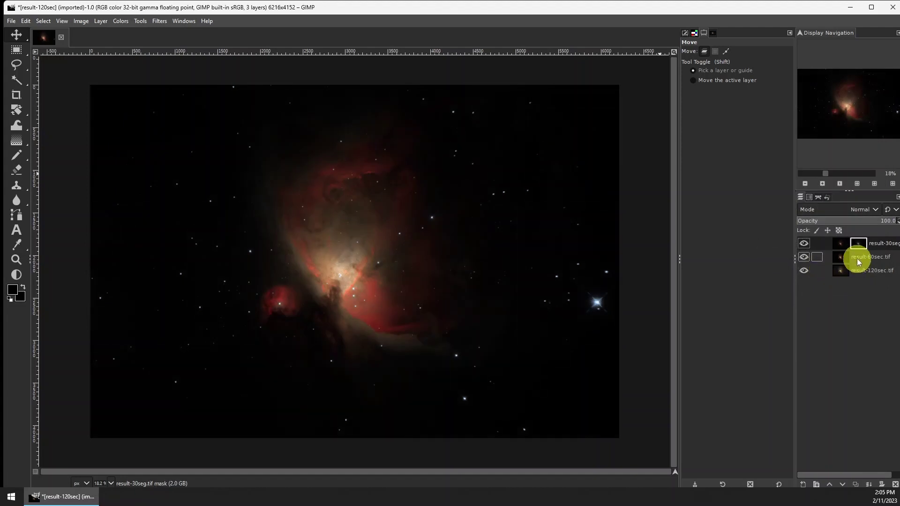
Step: Add a layer mask to result-60sec.tif, initialized to a grayscale copy of the layer
click(858, 258)
right_click(857, 258)
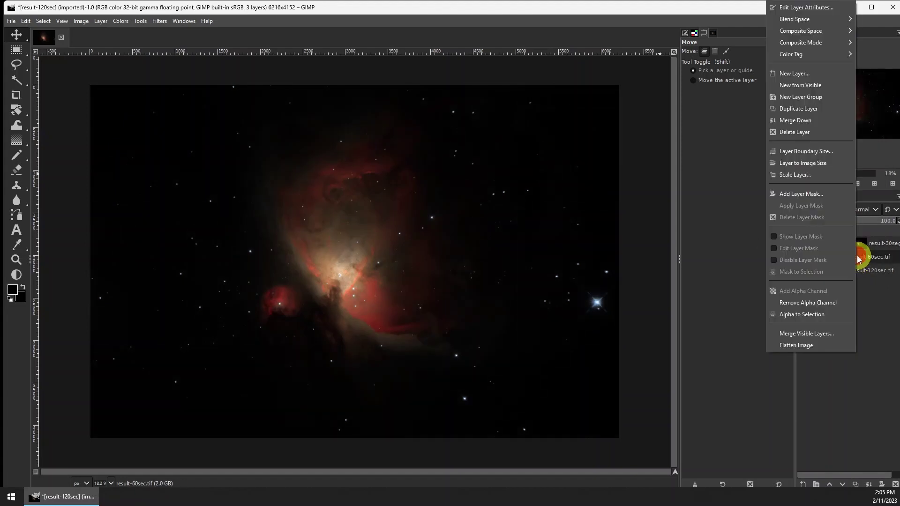
click(811, 193)
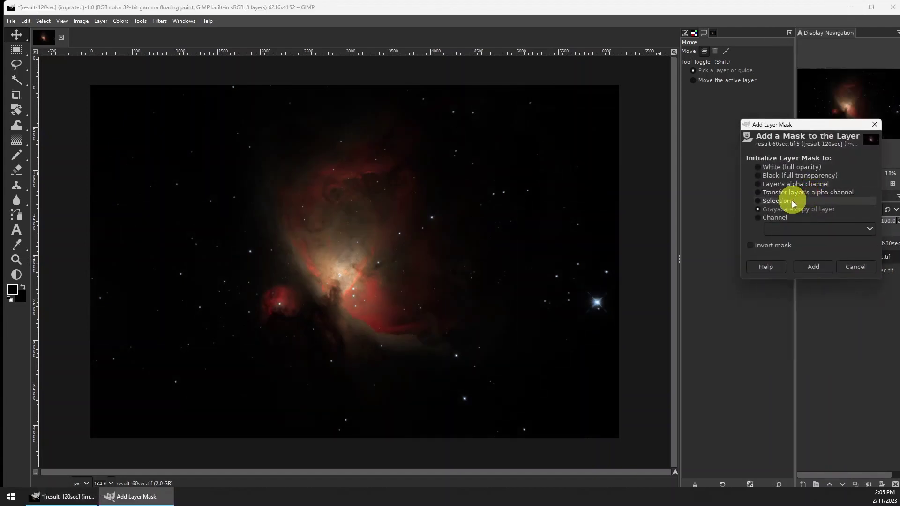
click(815, 266)
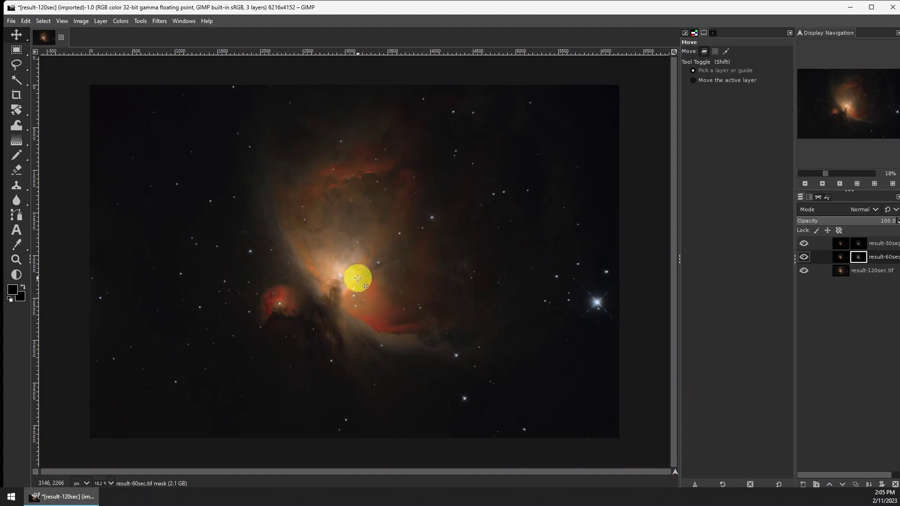
Step: Adjust the Levels of the result-120sec.tif layer, setting the low input to 3.10 and raising the midtone gamma to brighten the nebula
scroll(368, 278, up, 5)
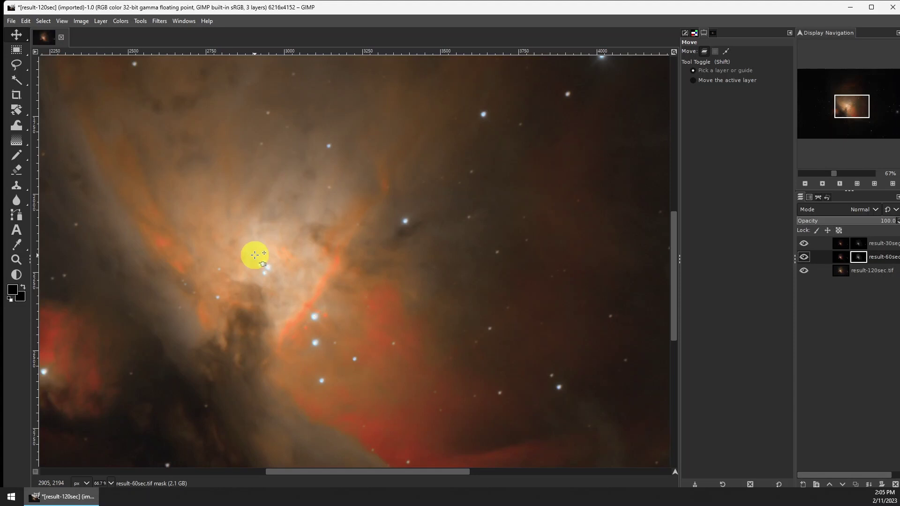
scroll(255, 255, down, 3)
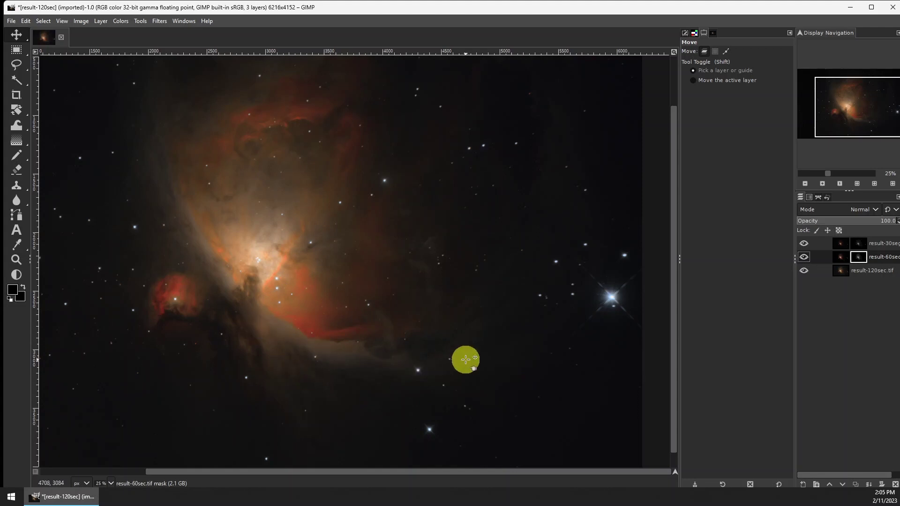
scroll(465, 359, down, 1)
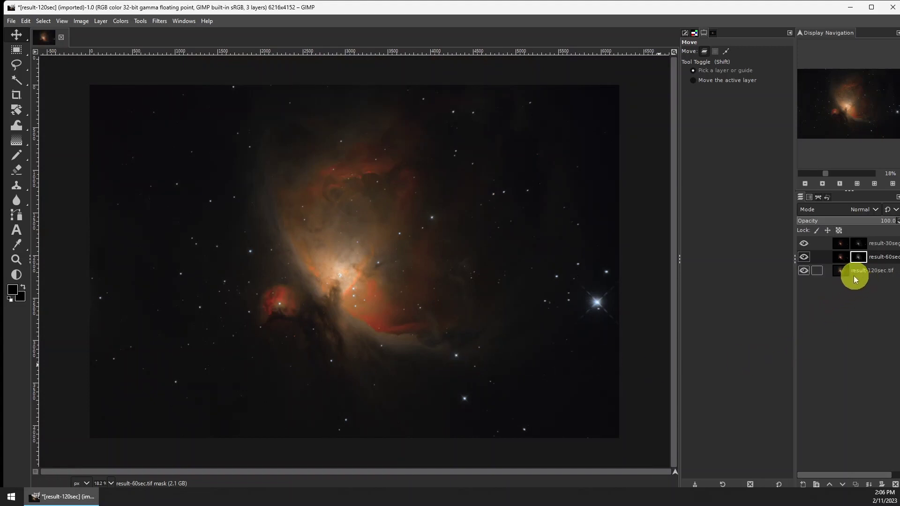
click(842, 273)
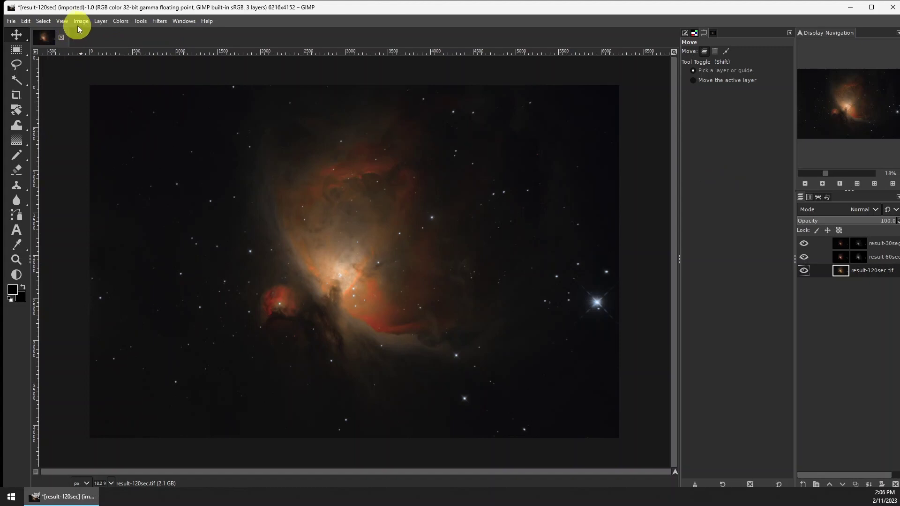
click(122, 21)
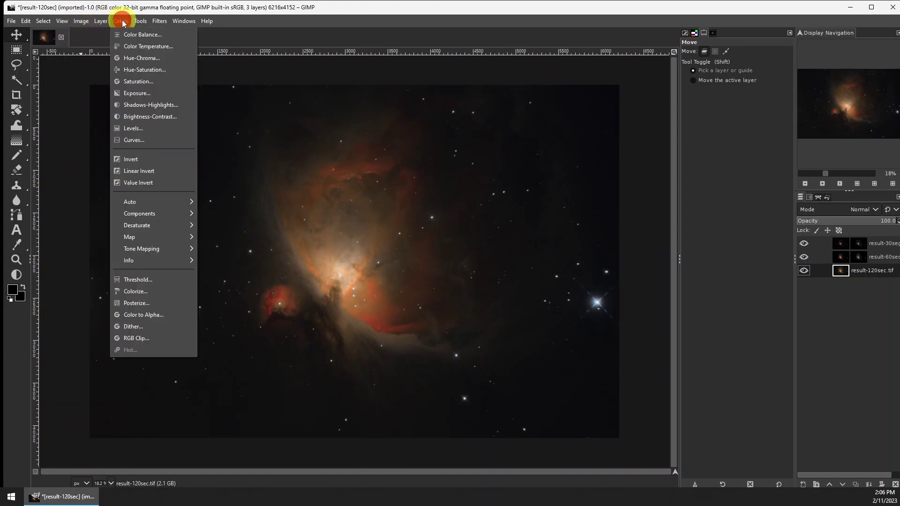
click(134, 128)
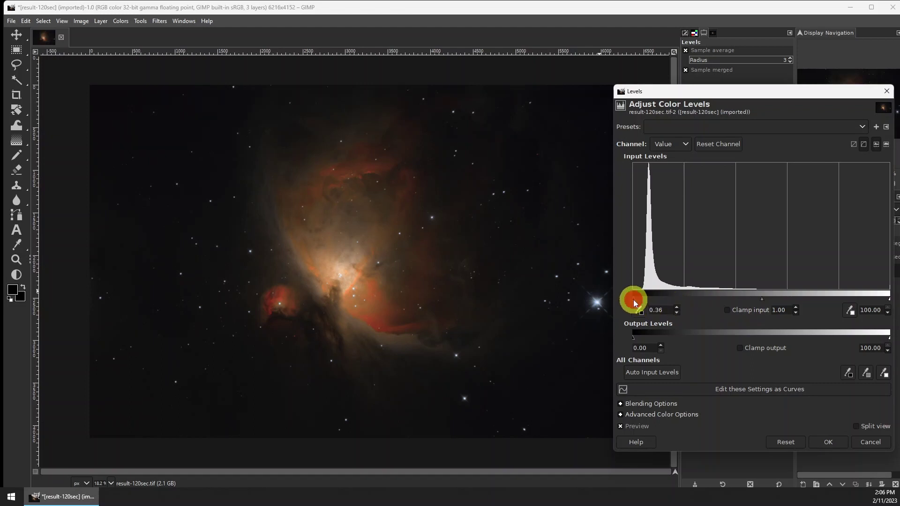
drag(640, 300, 641, 301)
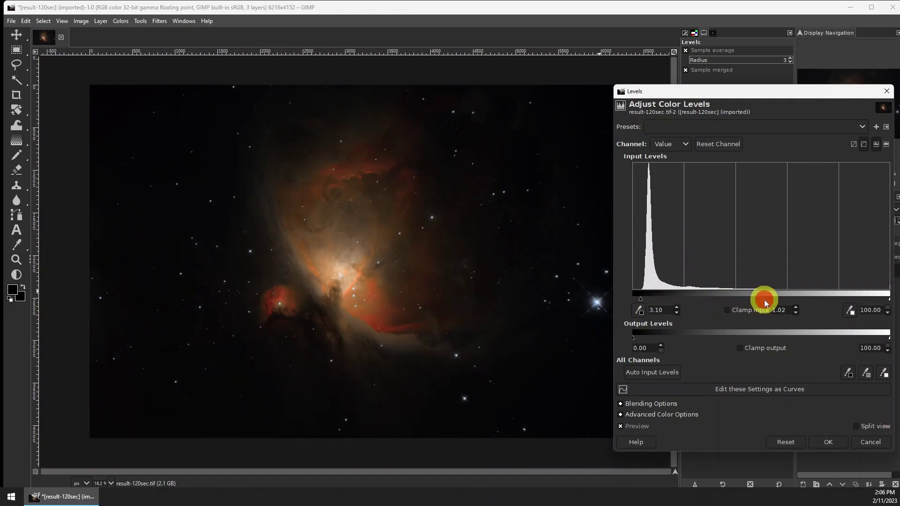
drag(758, 300, 755, 300)
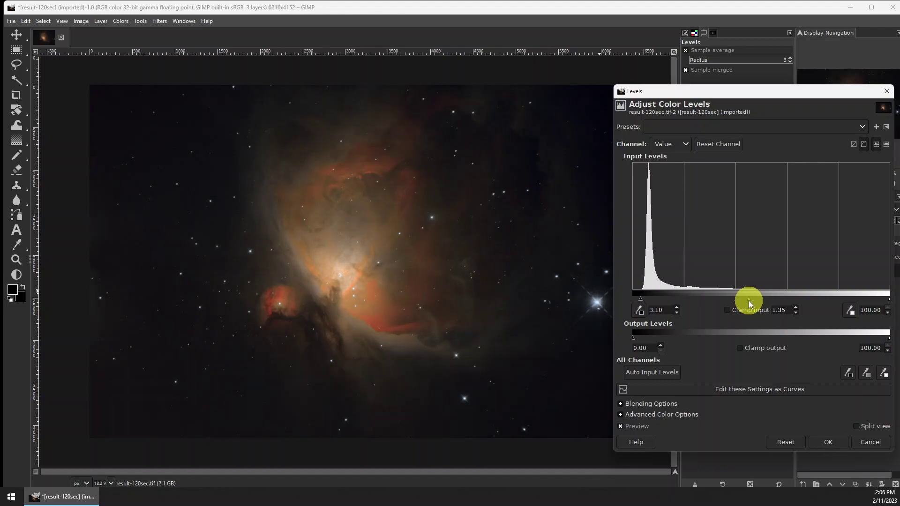
drag(749, 300, 744, 299)
click(828, 438)
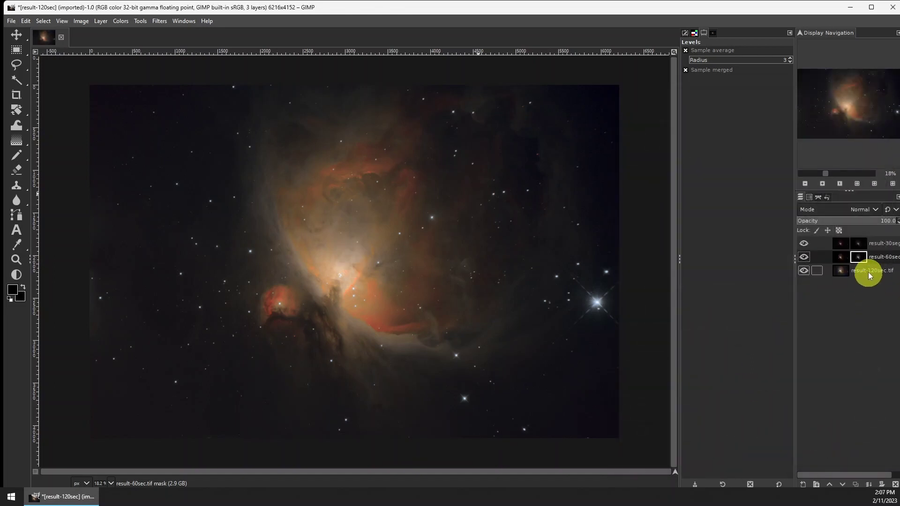
Step: Create a new layer from the visible blended result above the result-30seg.tif layer
click(843, 243)
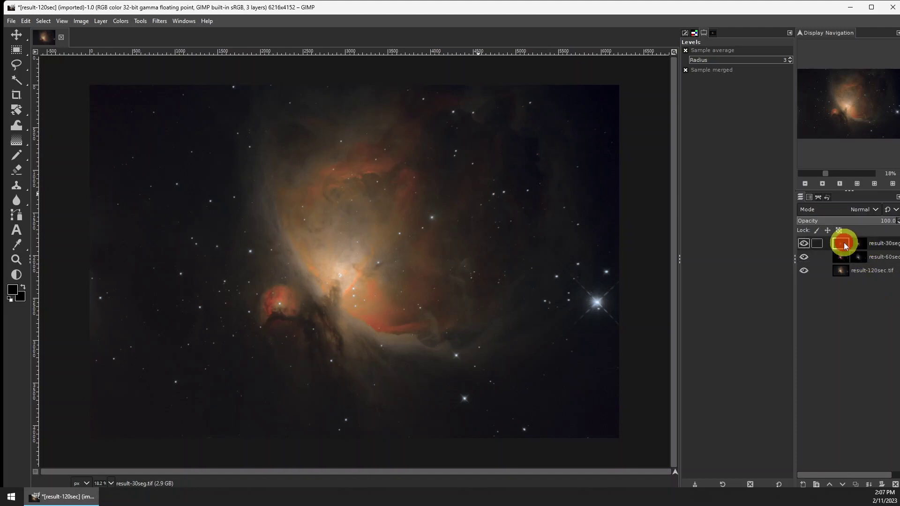
right_click(846, 245)
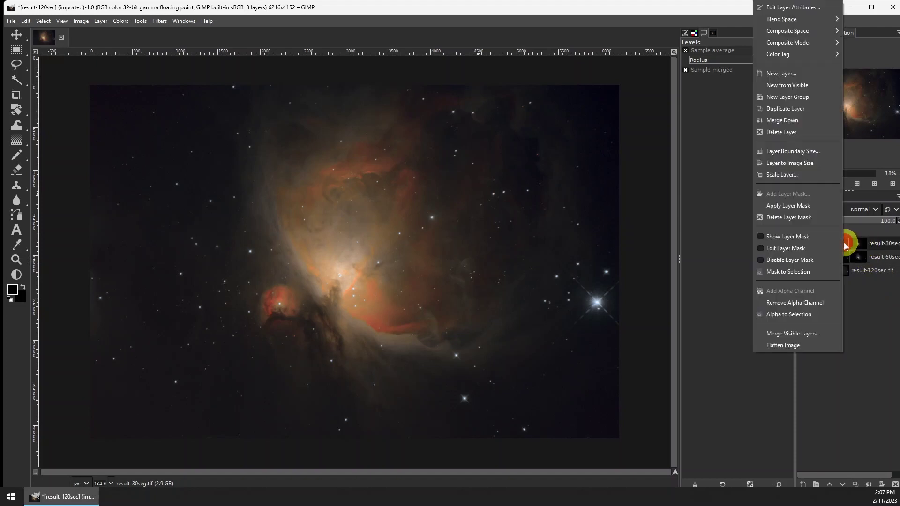
click(780, 85)
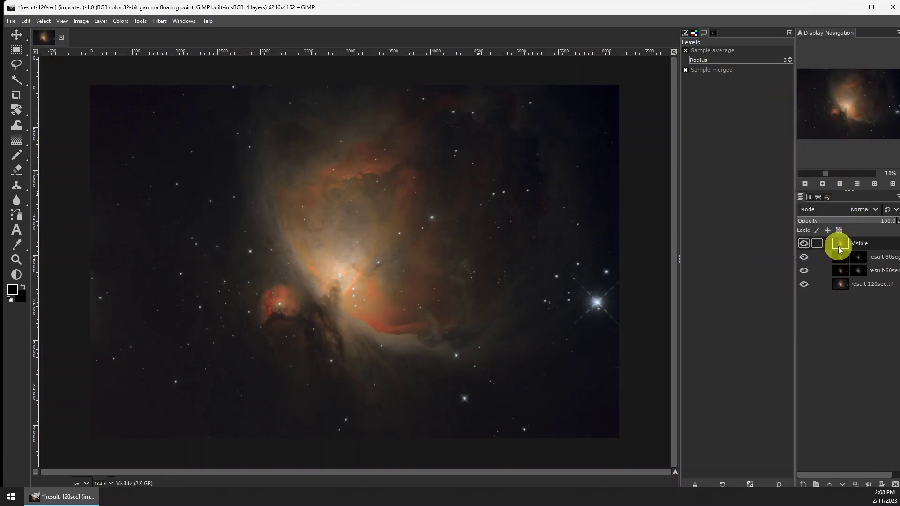
Step: Adjust the Color Balance midtones of the Visible layer, setting Cyan-Red to -2.7 and Yellow-Blue to 38.4
click(122, 21)
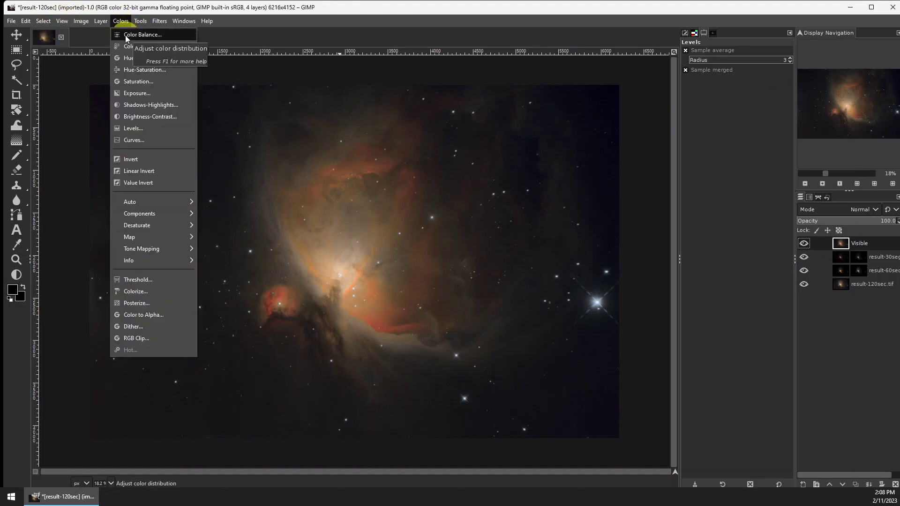
click(126, 35)
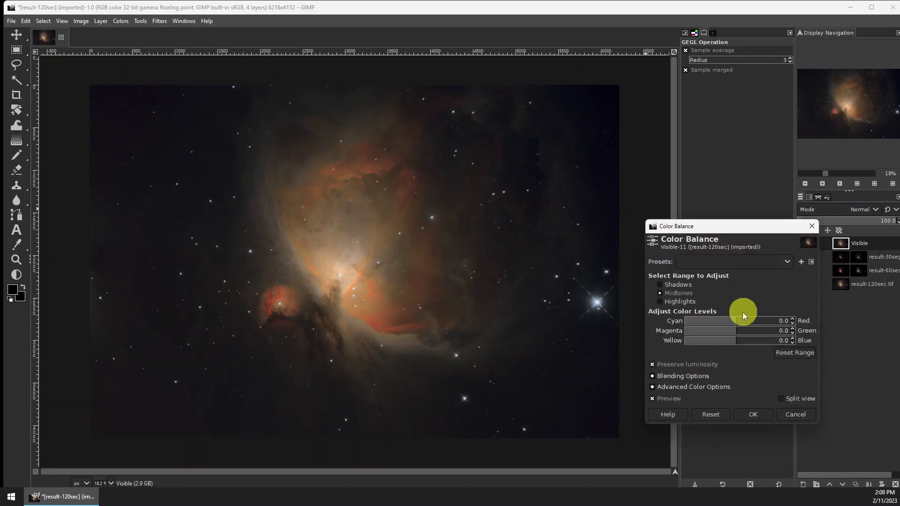
mouse_move(735, 321)
mouse_down()
mouse_move(719, 321)
mouse_move(736, 322)
mouse_up()
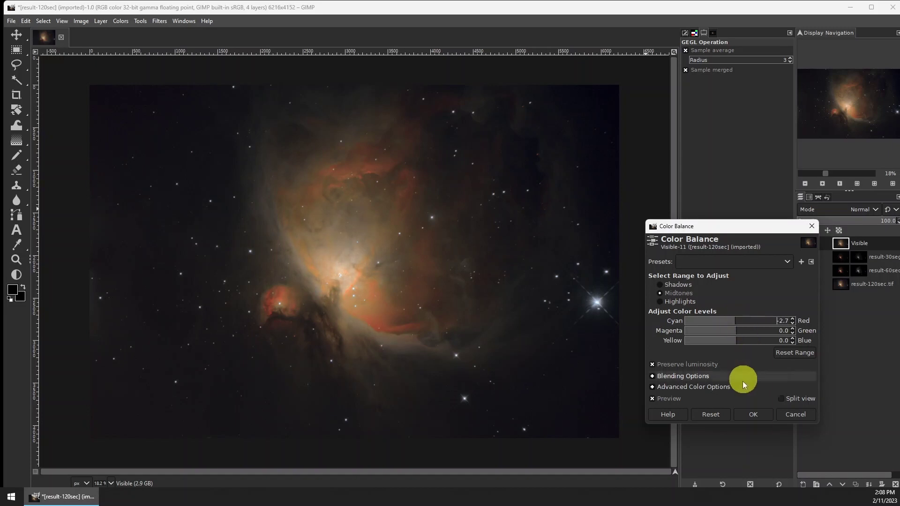
drag(736, 340, 760, 342)
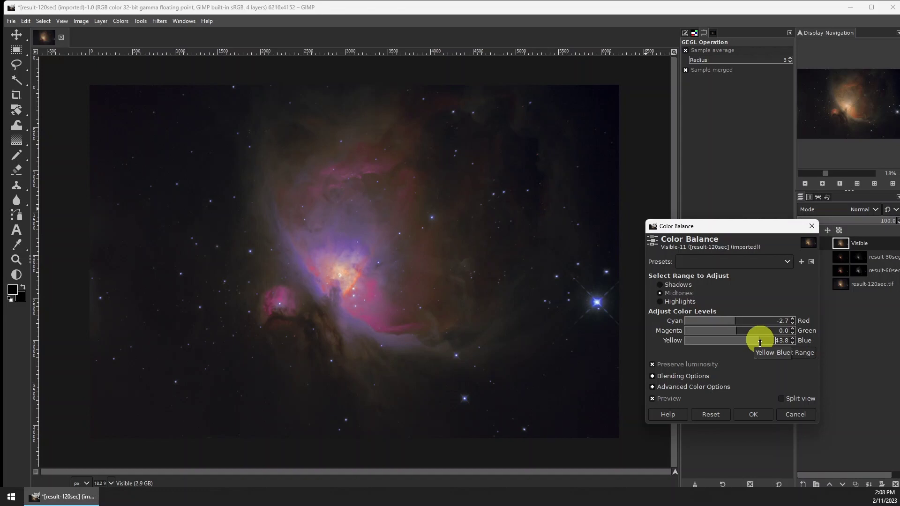
drag(760, 343, 758, 342)
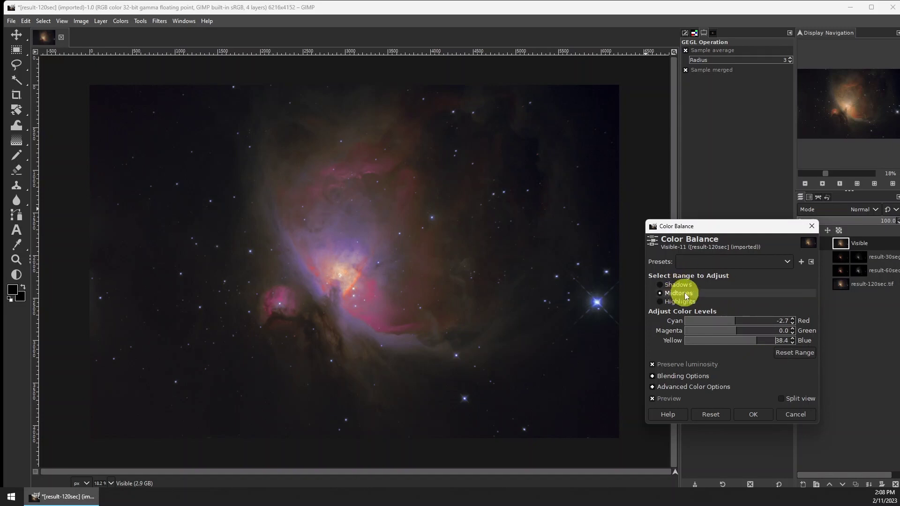
Step: Switch the Visible layer's Color Balance adjustment to the highlights range
click(671, 303)
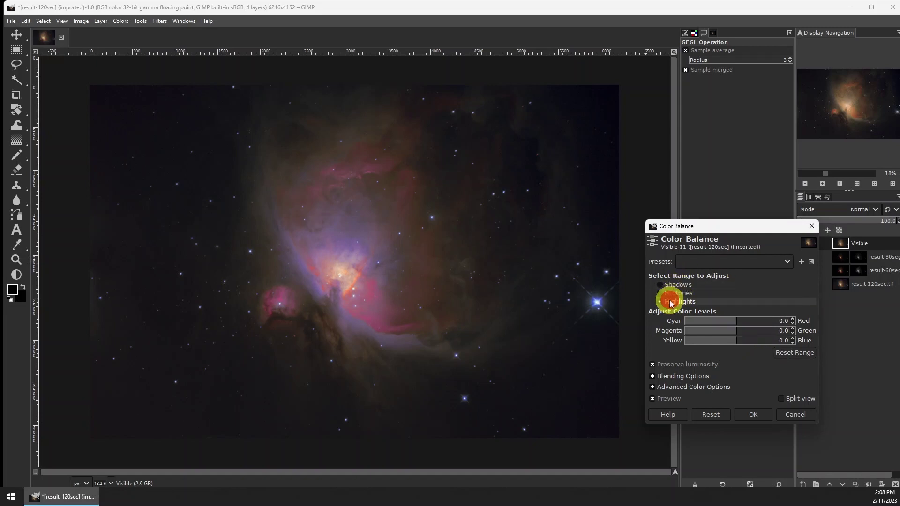